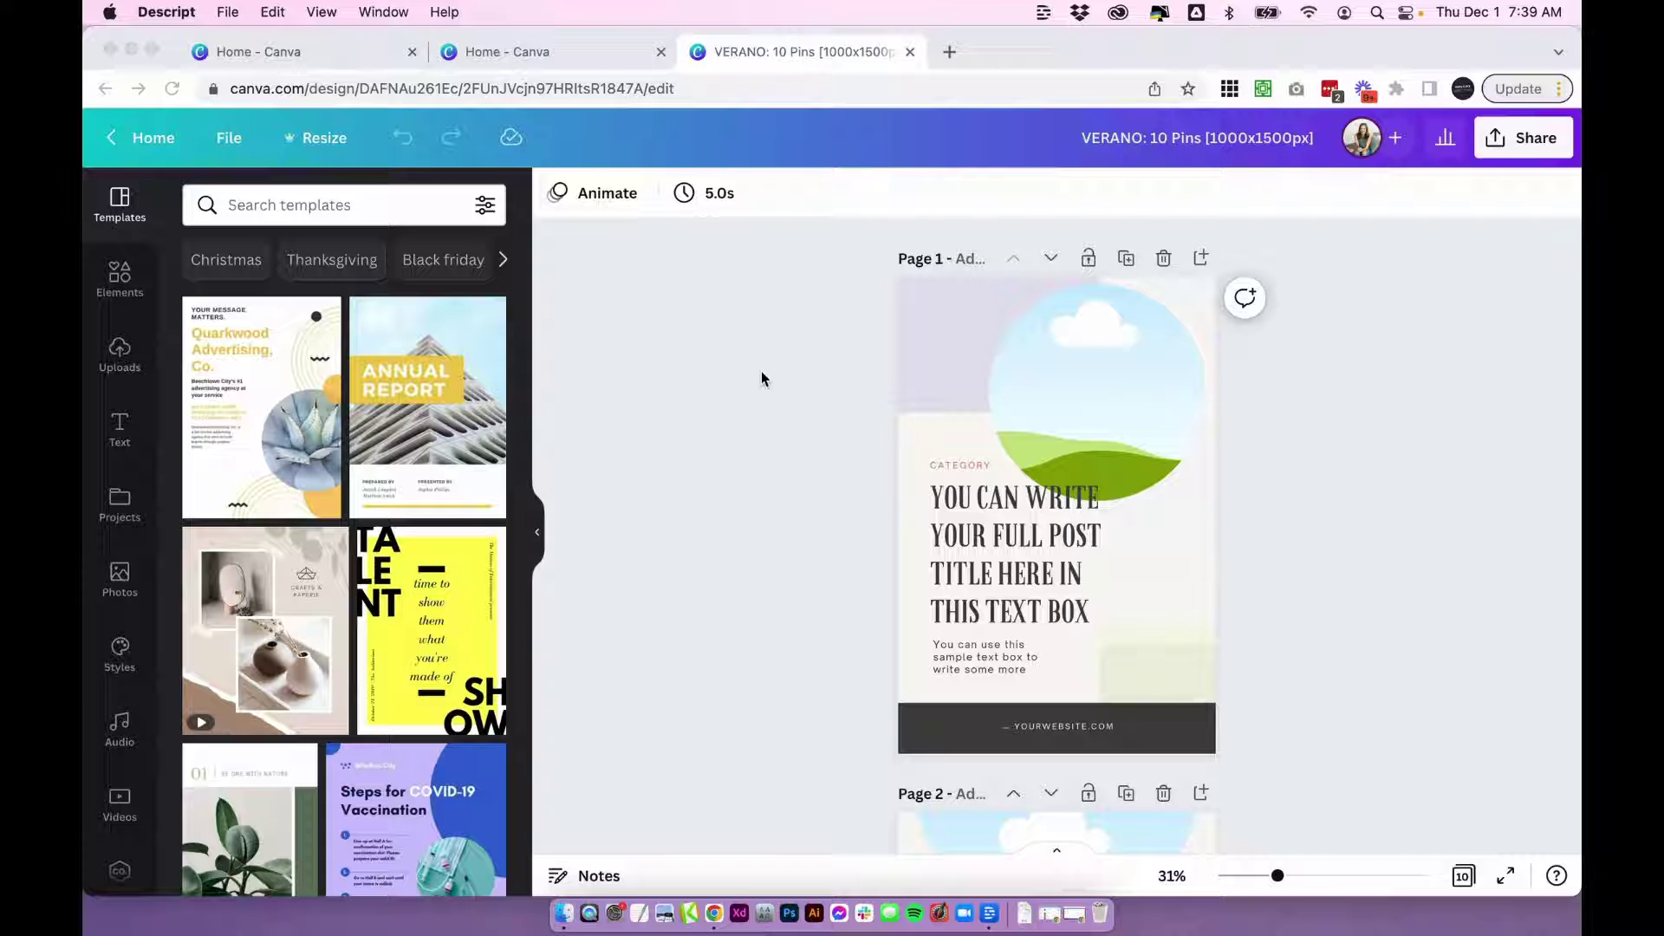
Generate a template link for the VERANO 10 Pins design via Share and copy it.
scroll(762, 375, "down", 20)
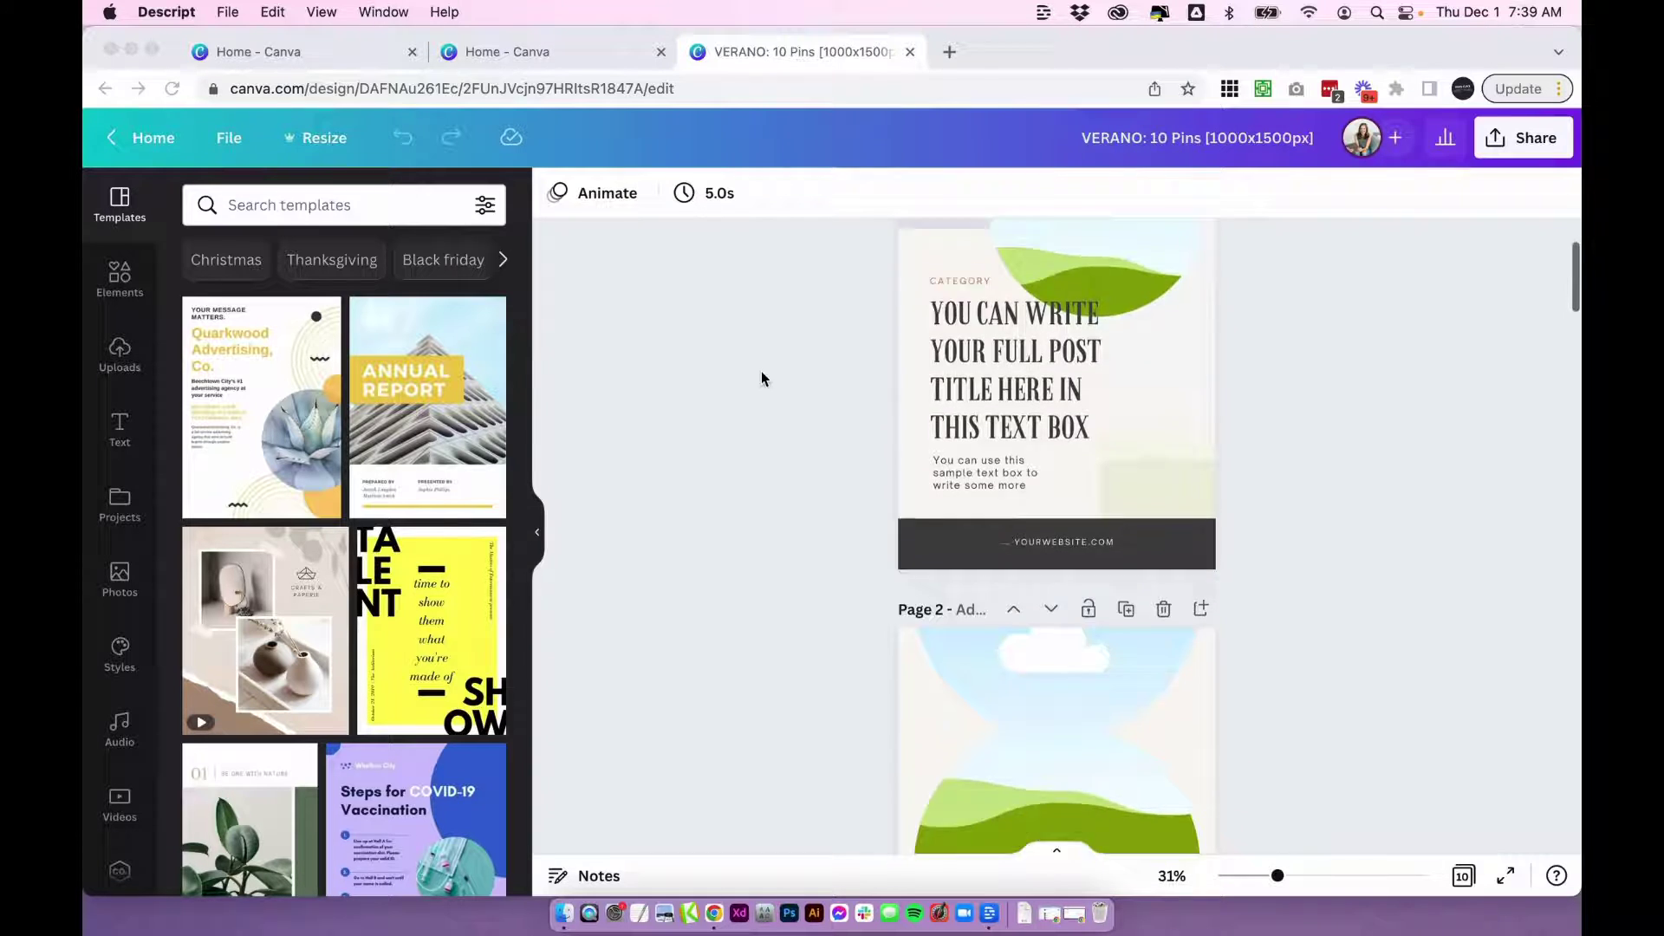
scroll(762, 379, "down", 10)
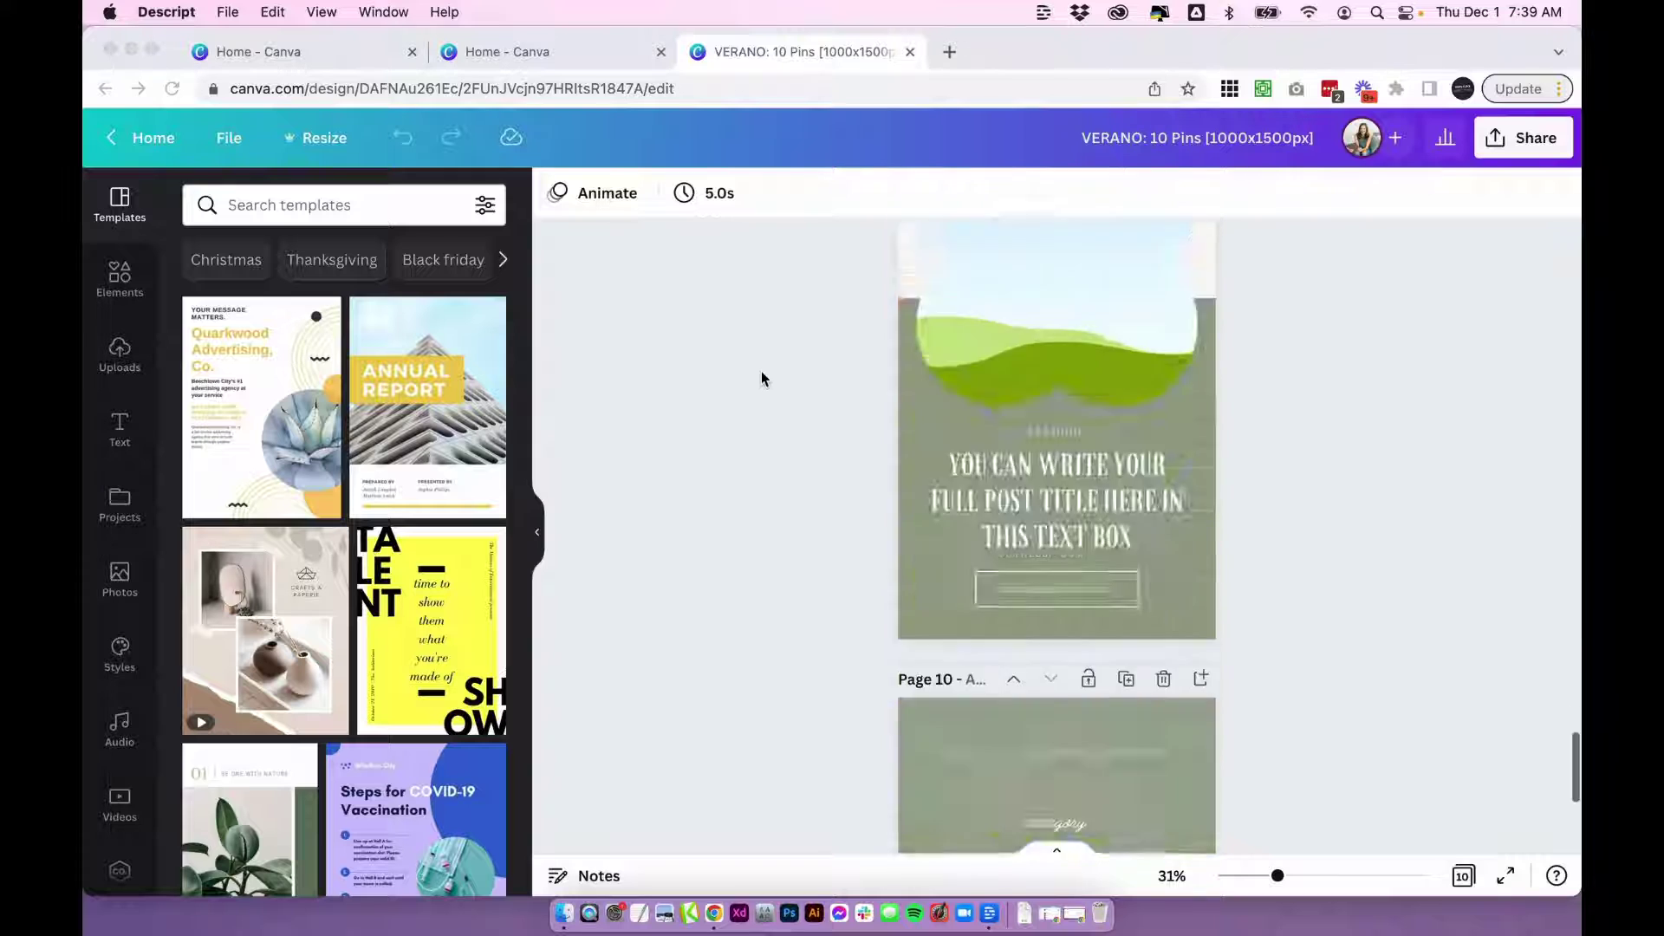
scroll(761, 378, "up", 20)
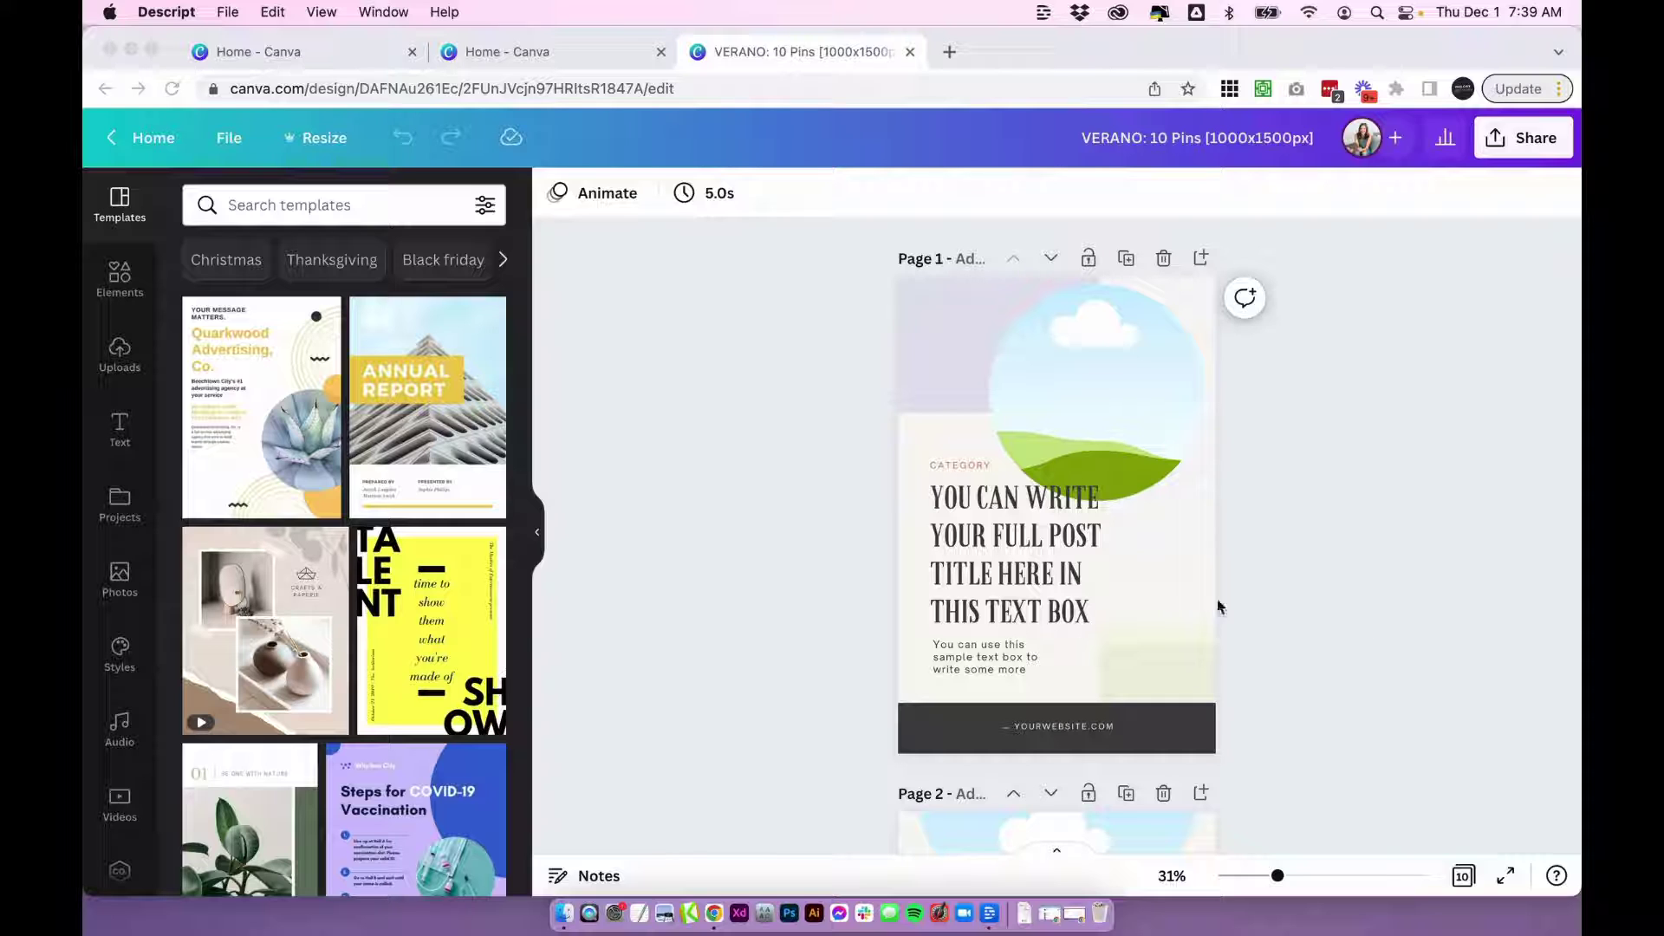
left_click(1396, 494)
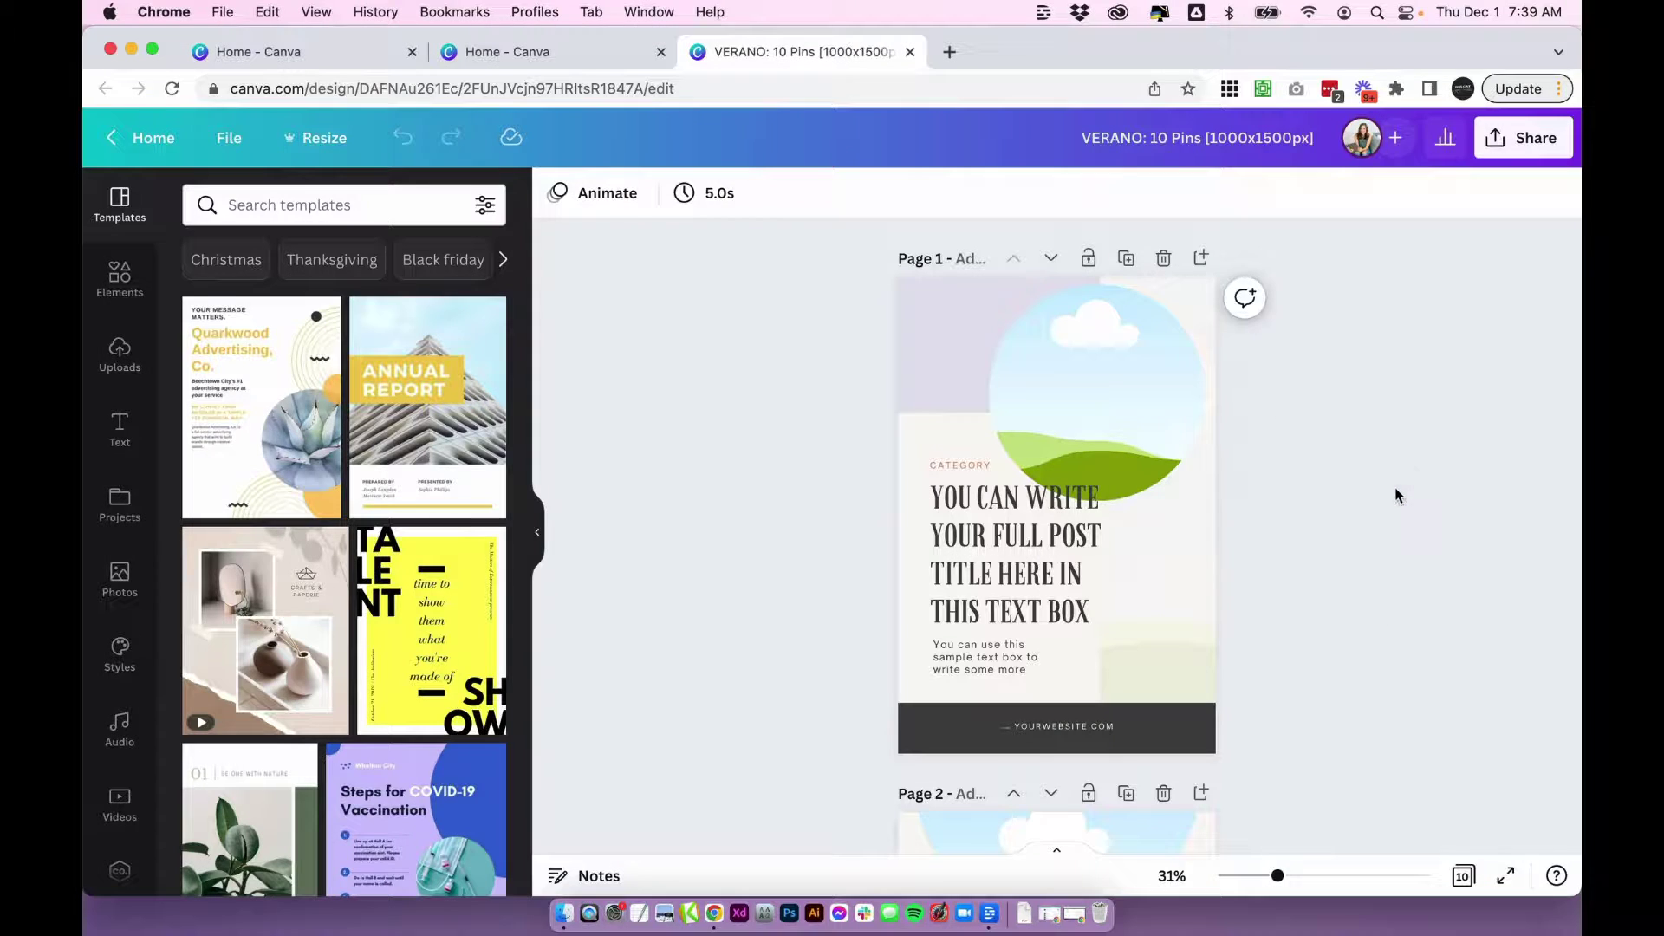
left_click(1504, 148)
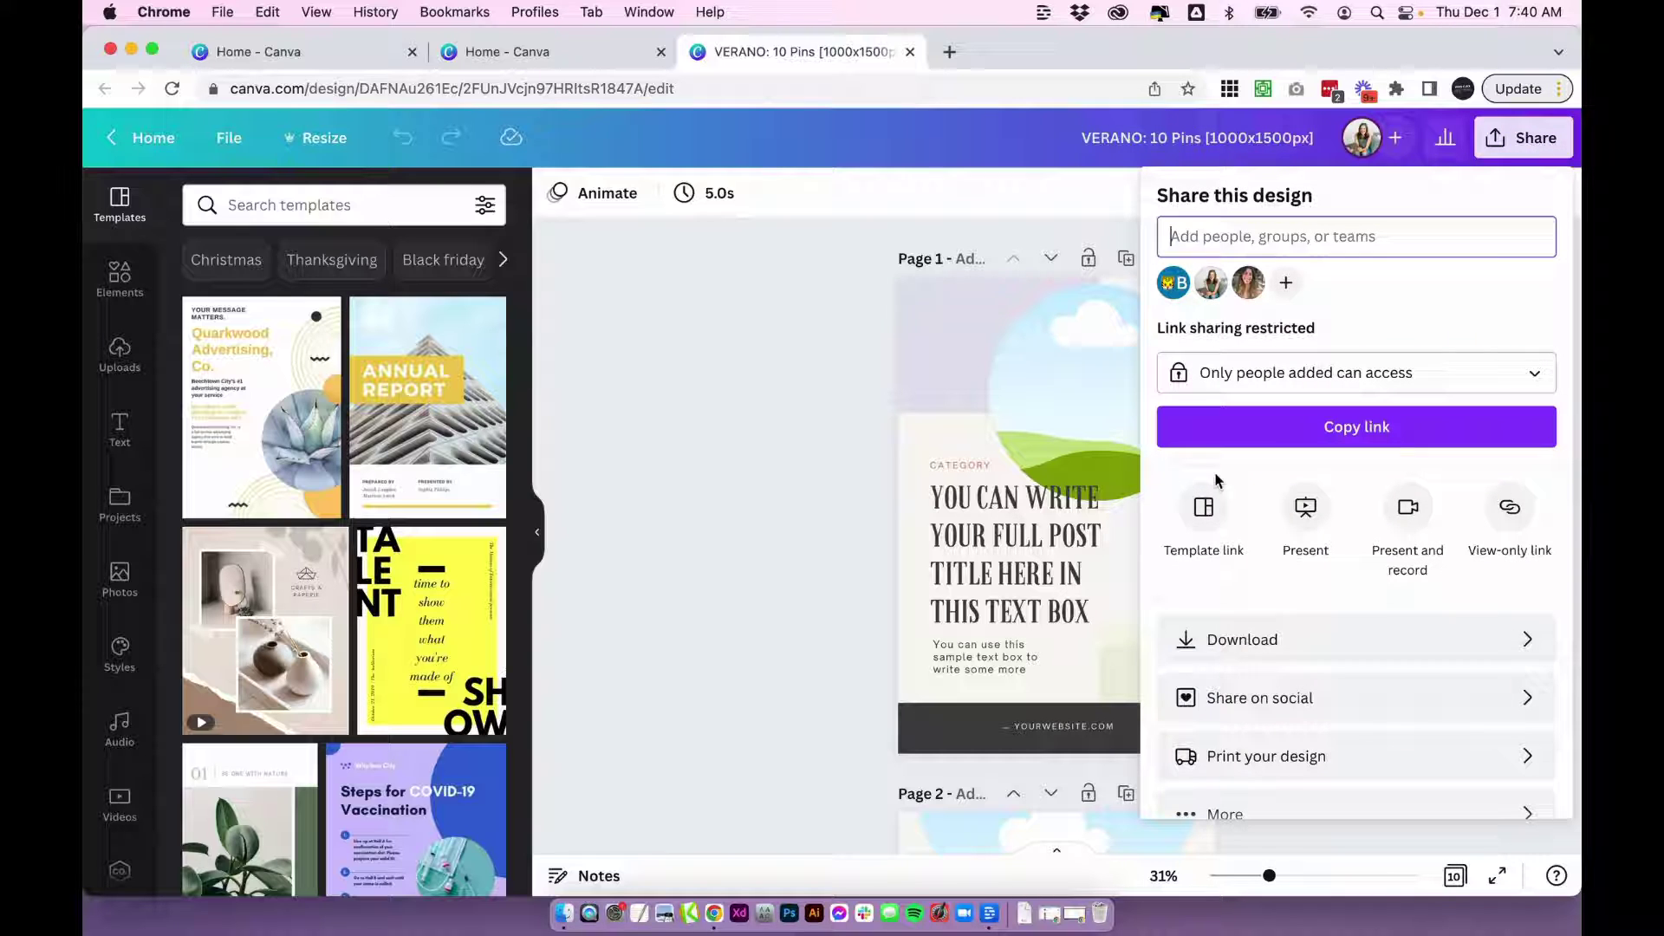
left_click(1221, 524)
left_click(1156, 247)
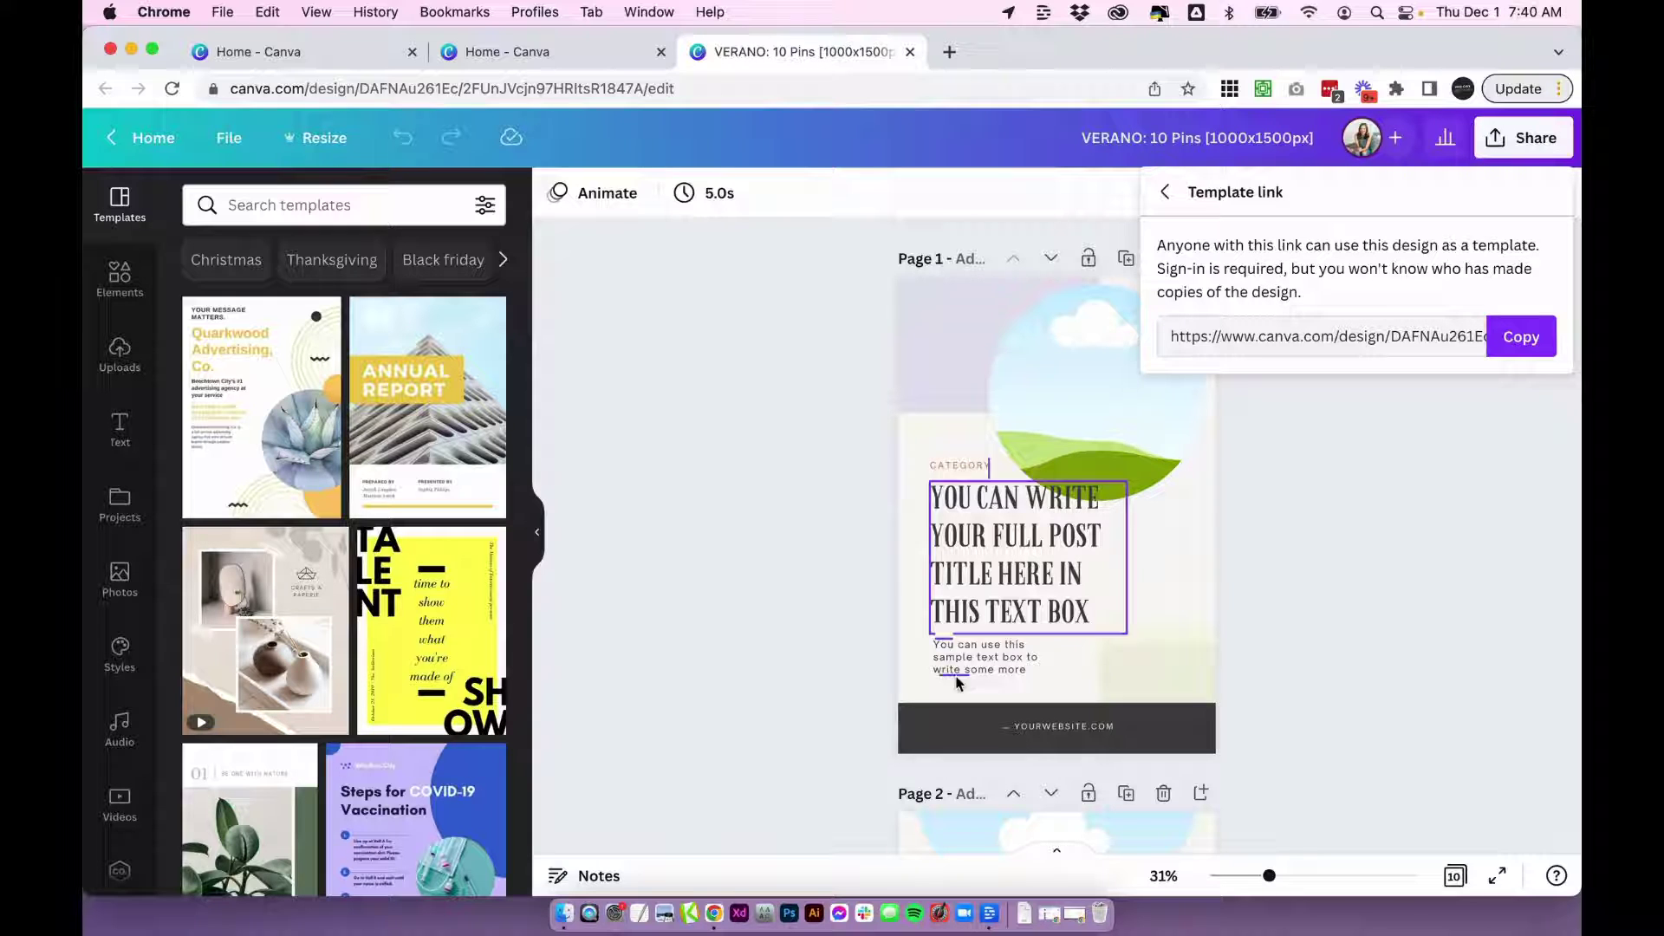
left_click(1530, 338)
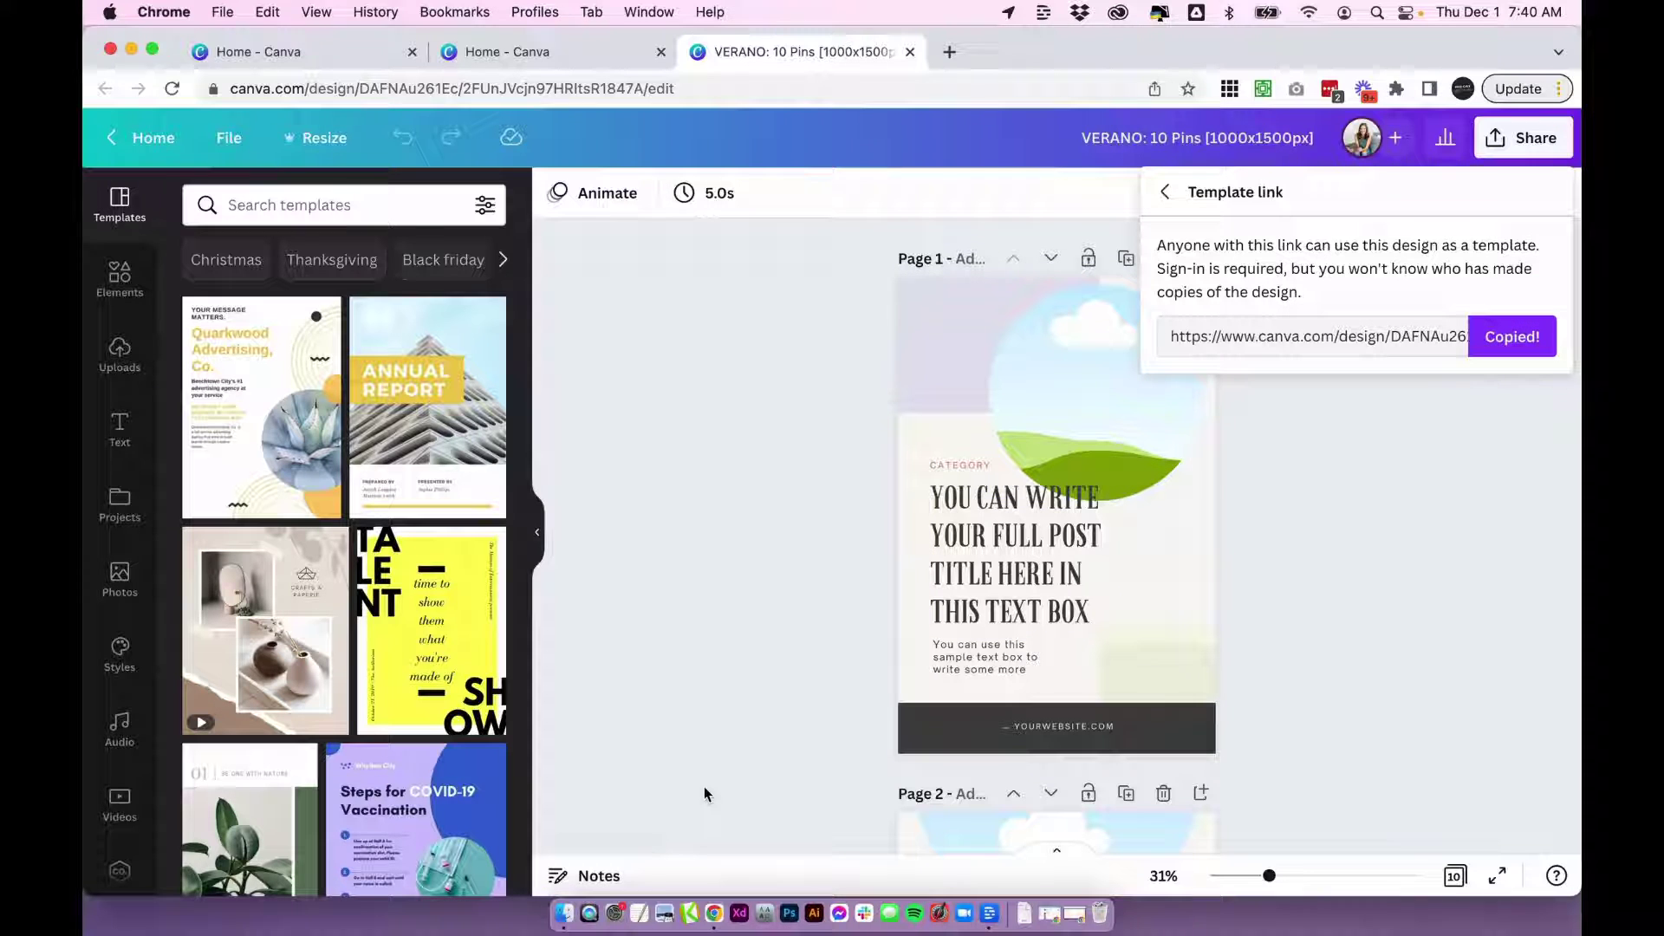
Paste the Canva template link into a new untitled TextEdit document and select it.
left_click(639, 913)
key("super+v")
key("super+a")
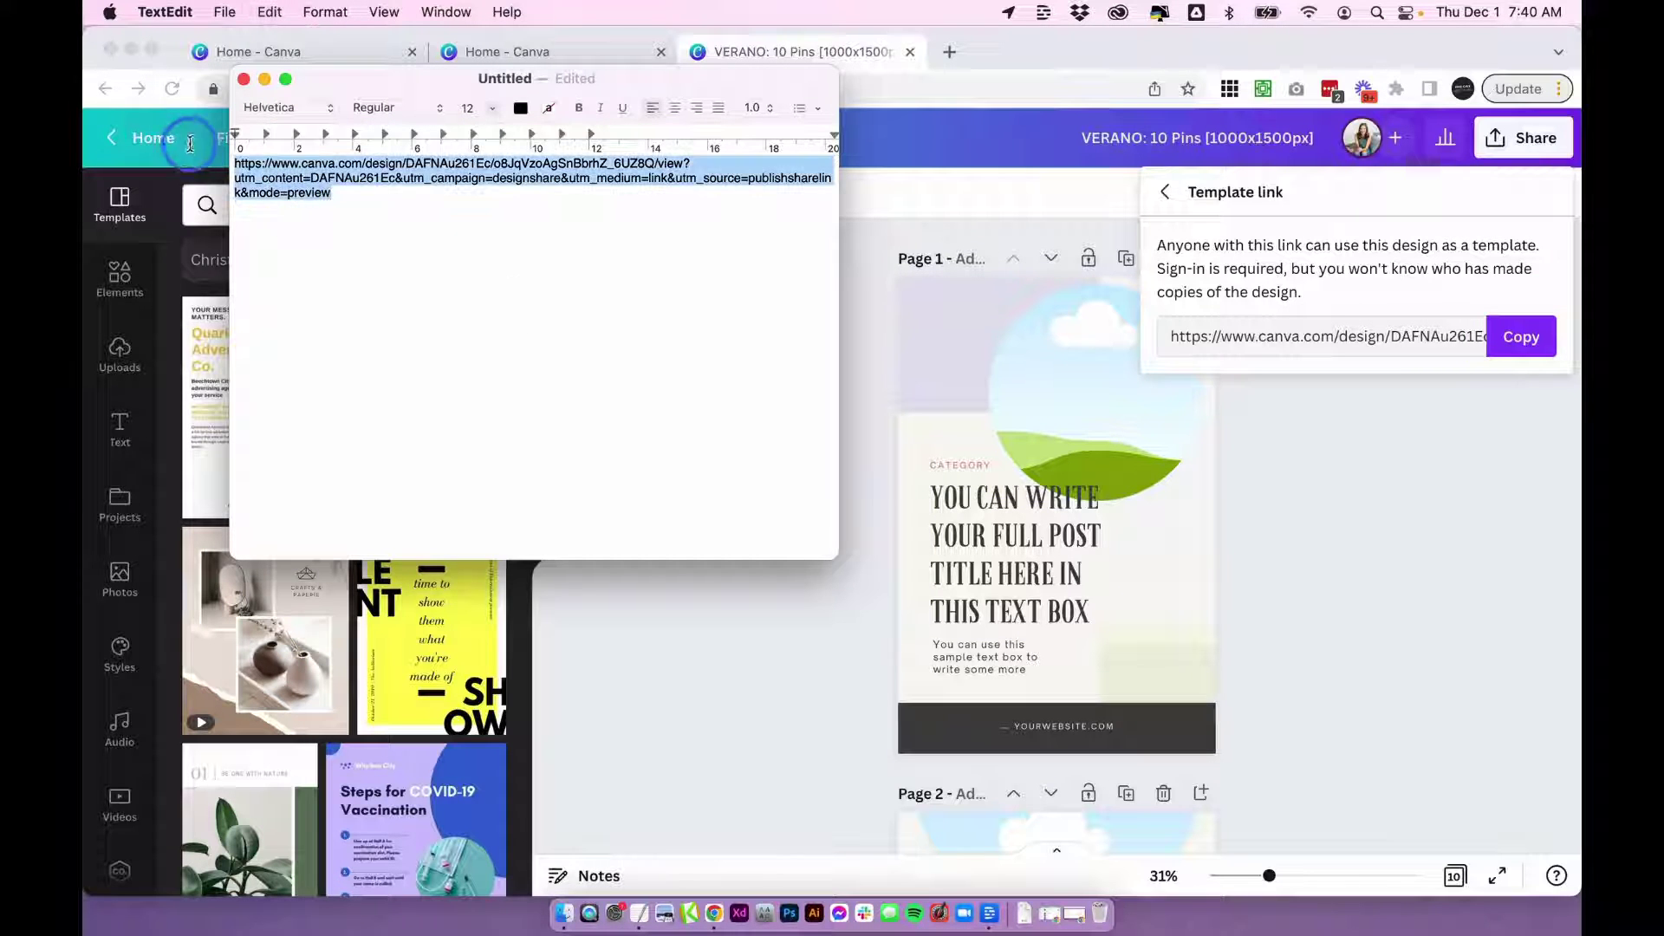
left_click(297, 236)
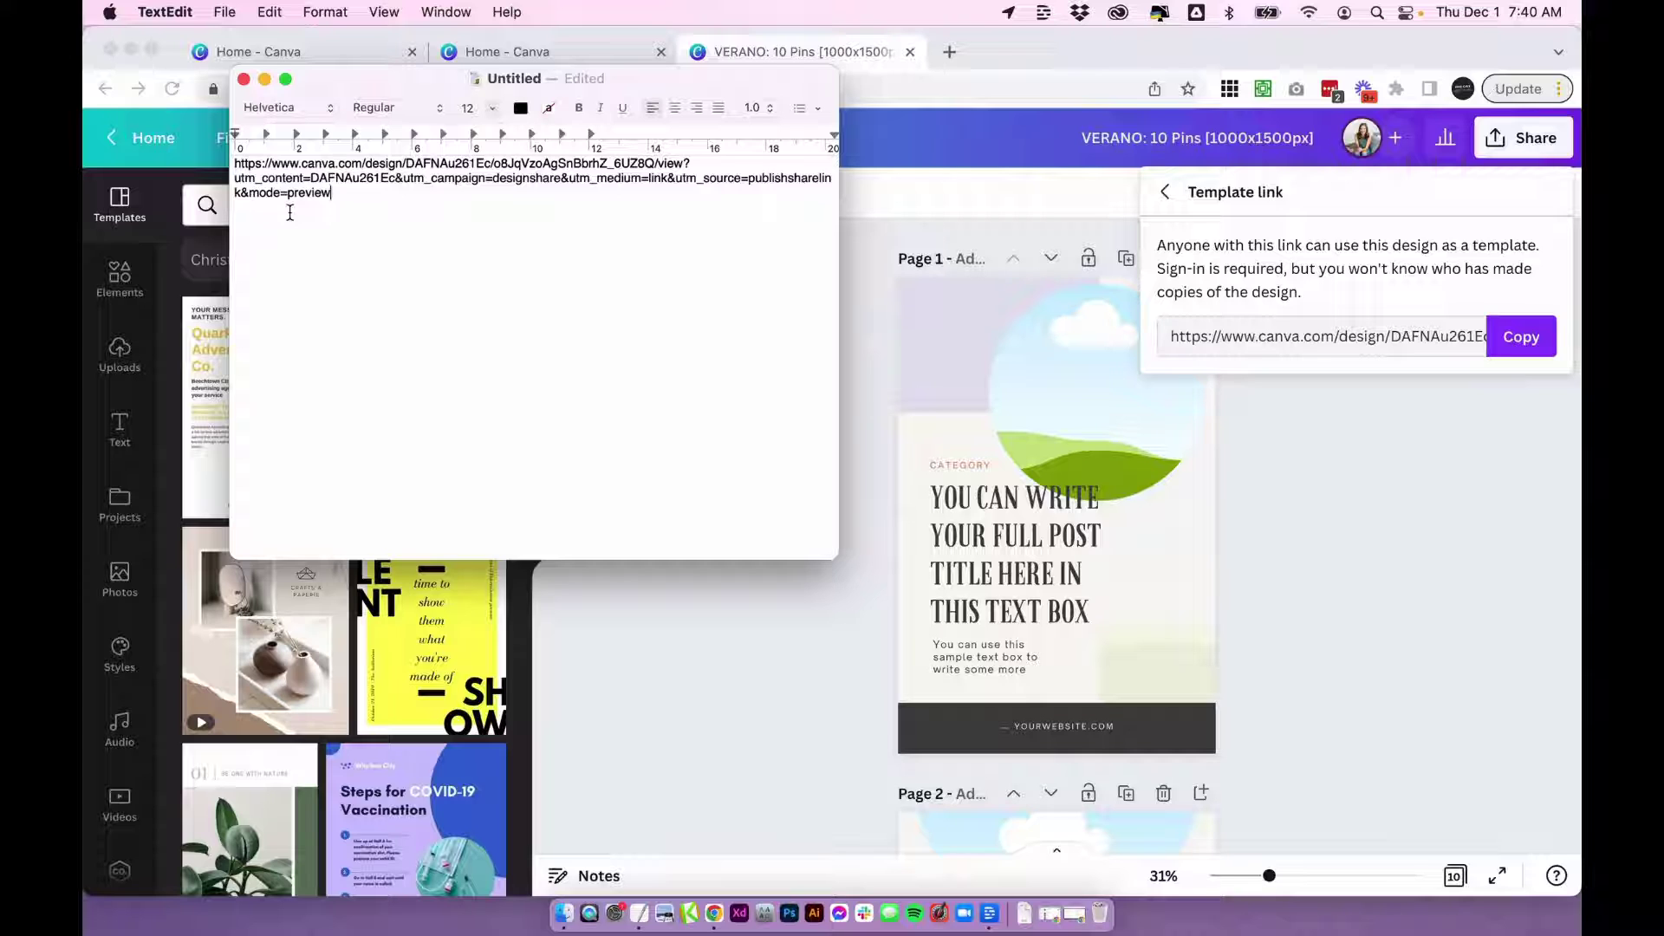
triple_click(315, 182)
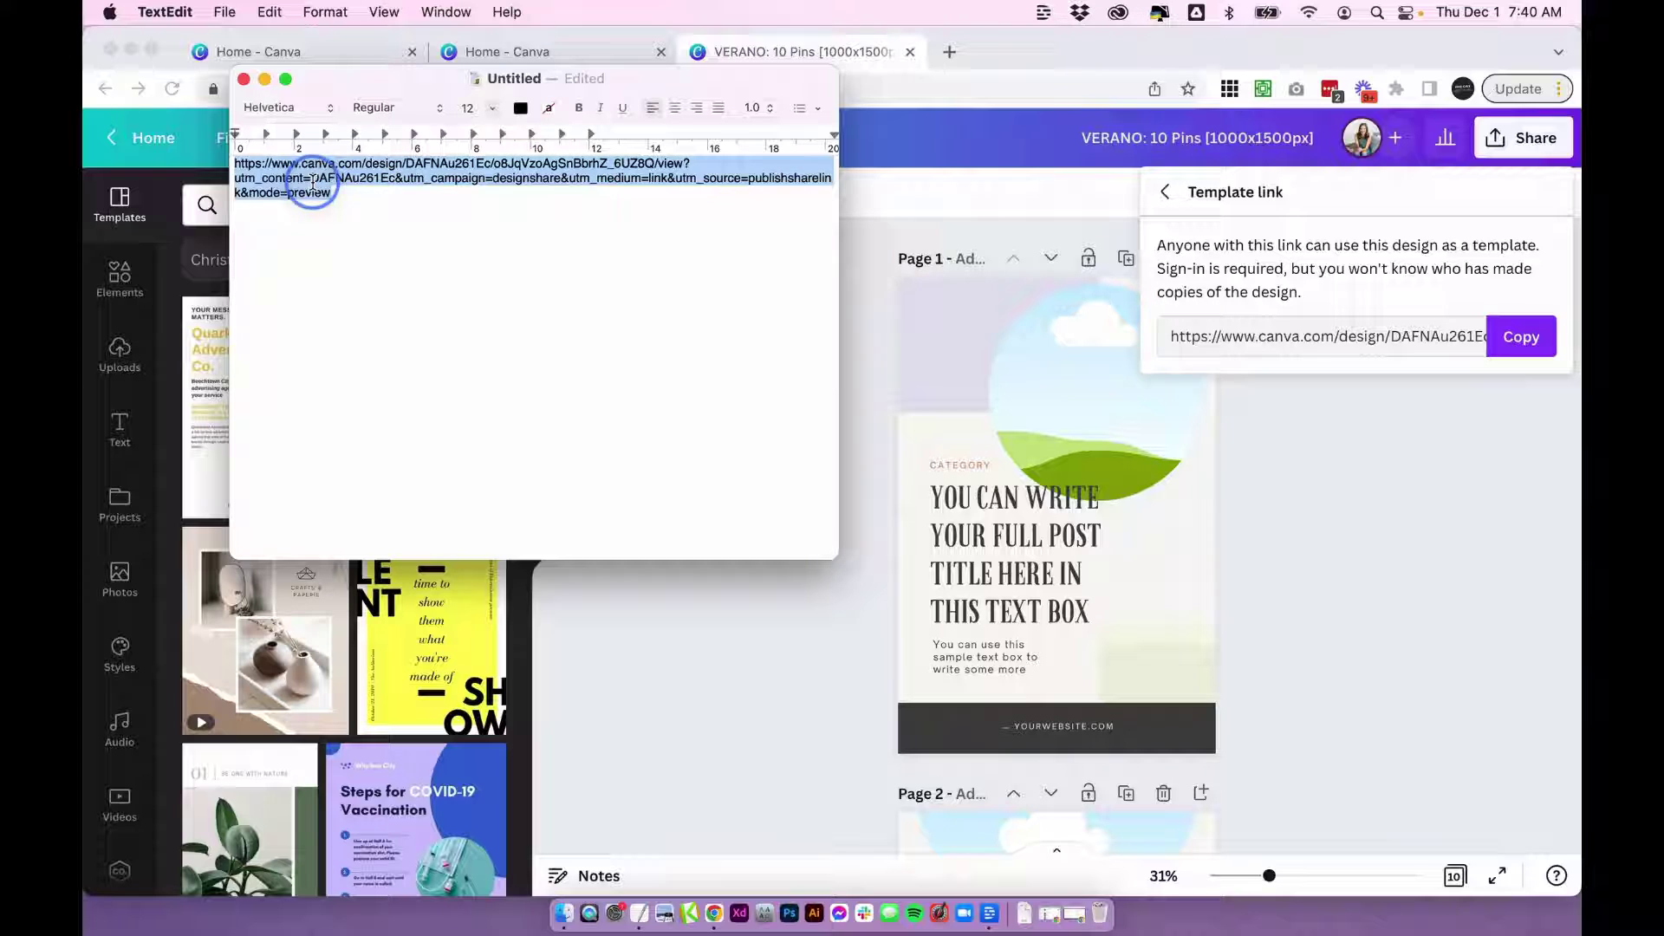
Open a new blank Chrome Incognito window with Cmd+Shift+N.
left_click(225, 12)
key("super+Tab")
key("super+shift+n")
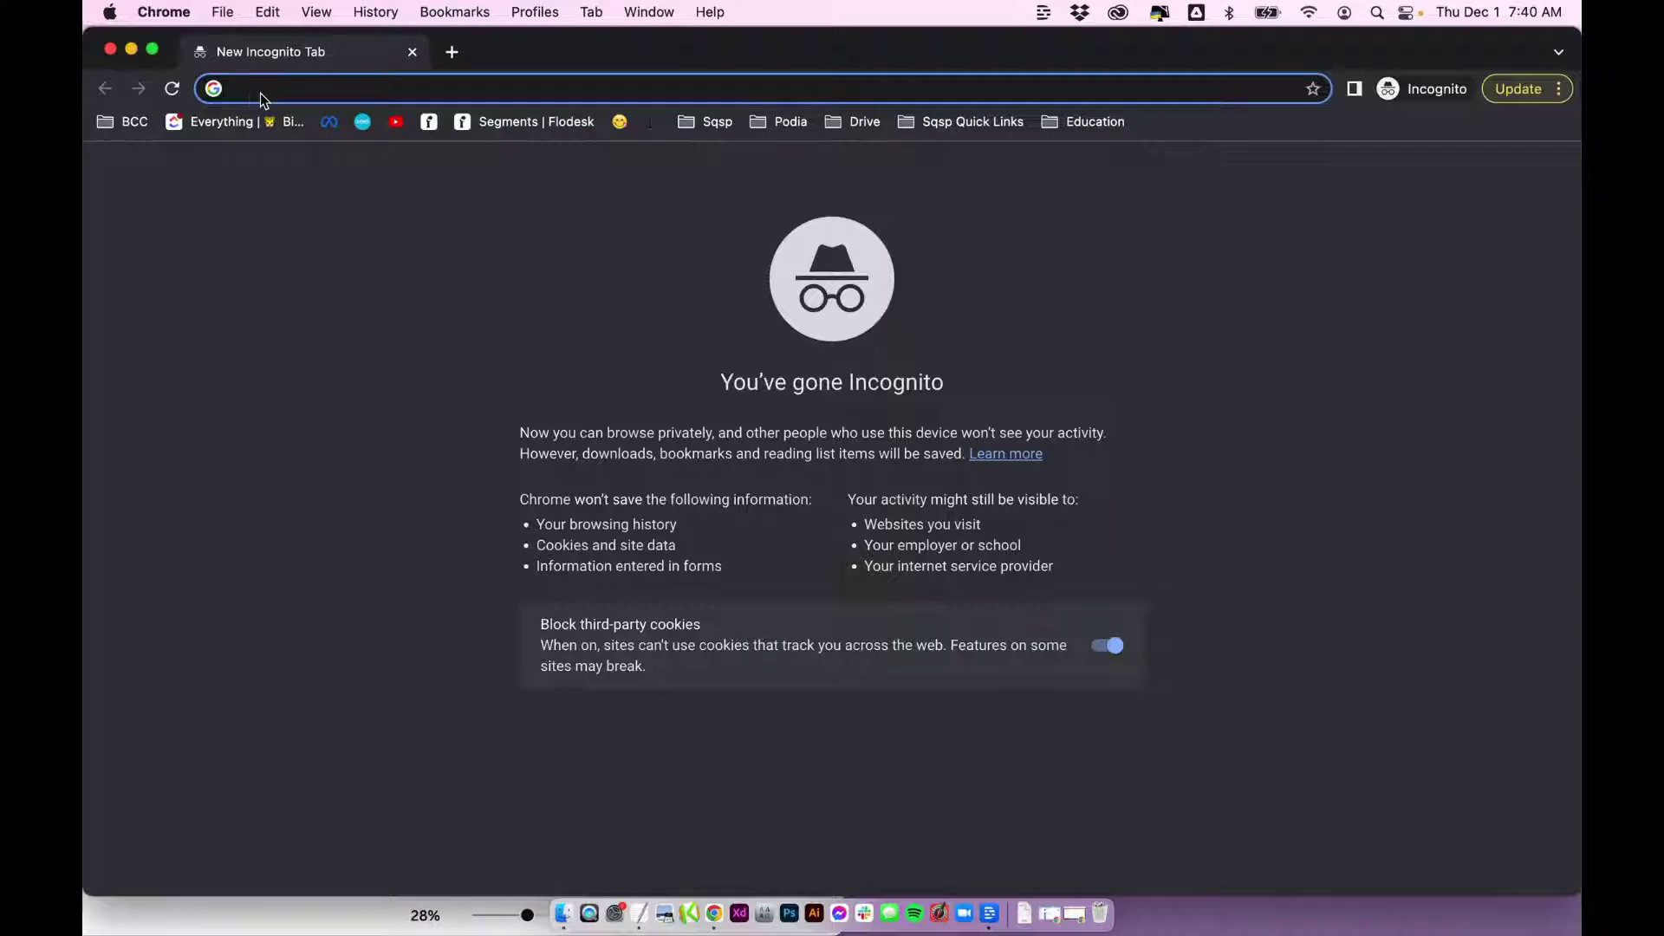
Load the template link in the Incognito window and choose Use template, triggering the sign-up prompt.
key("super+v")
key("Return")
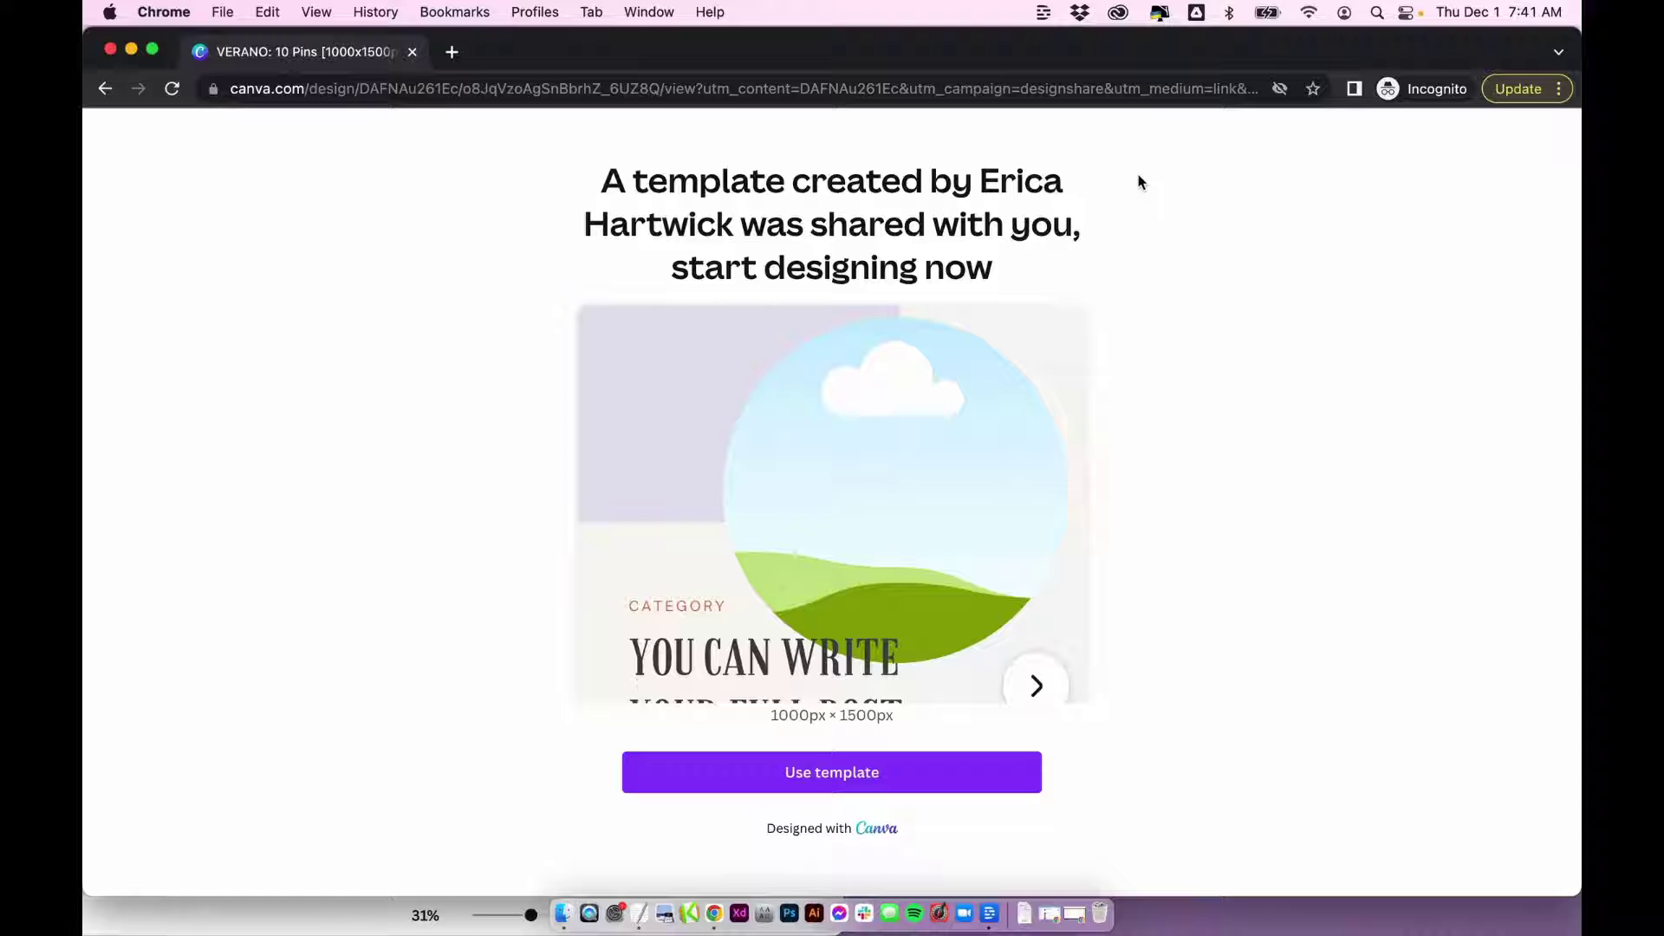
left_click(835, 775)
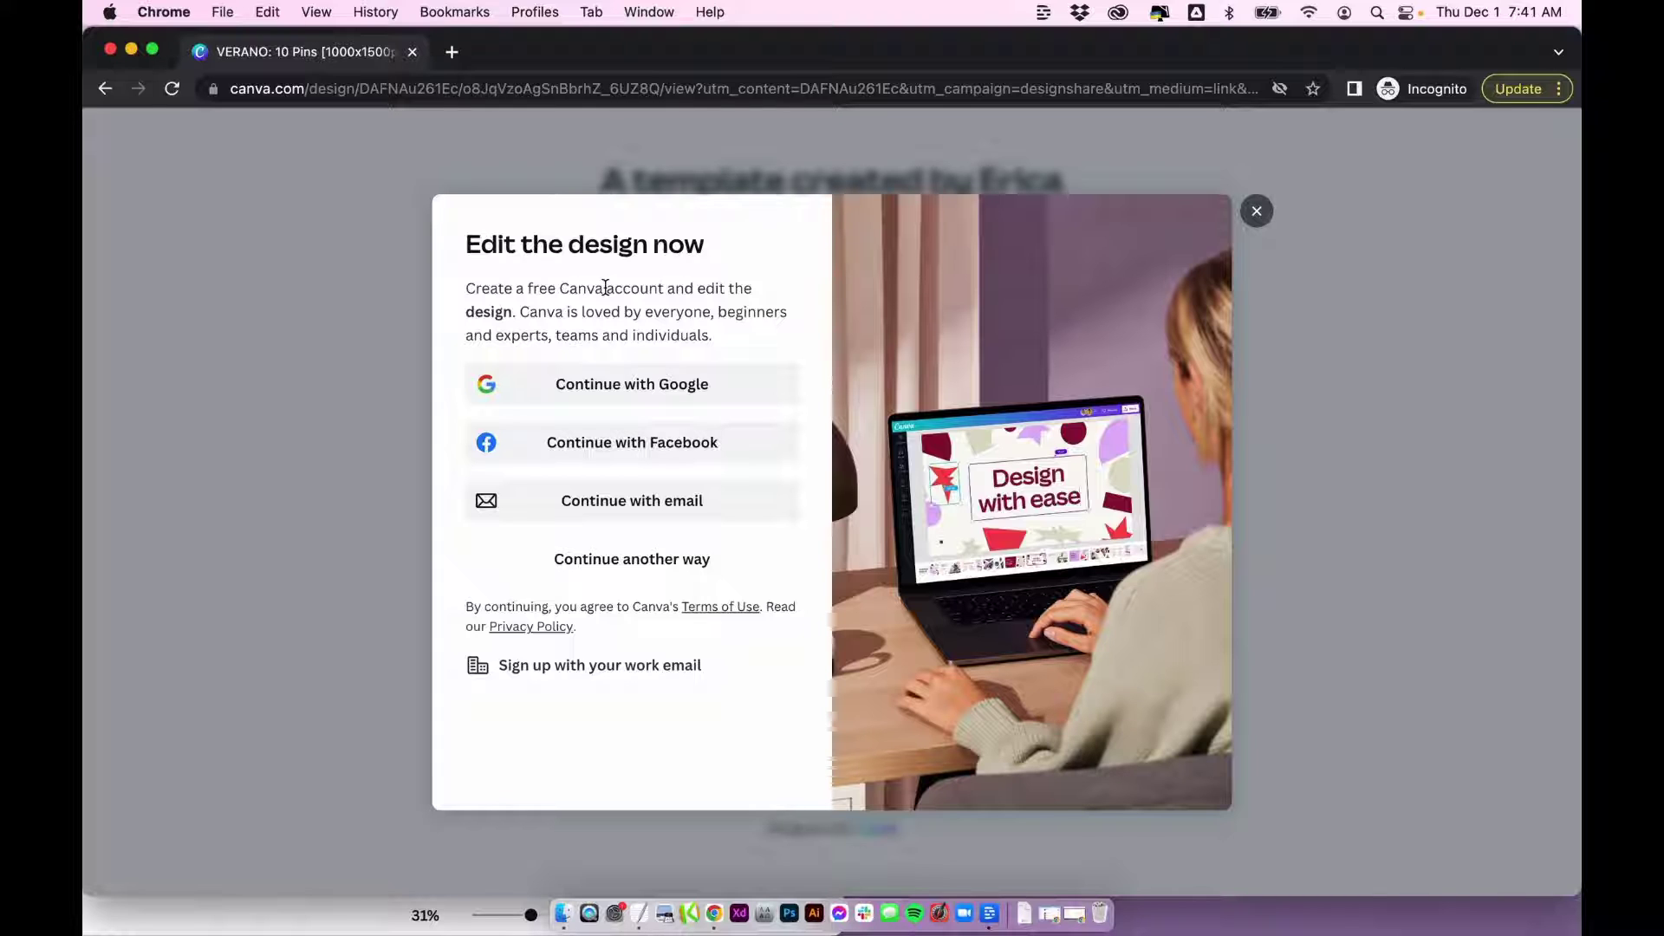
Close the 'Edit the design now' prompt to show the 1000px × 1500px pin preview.
left_click(1257, 211)
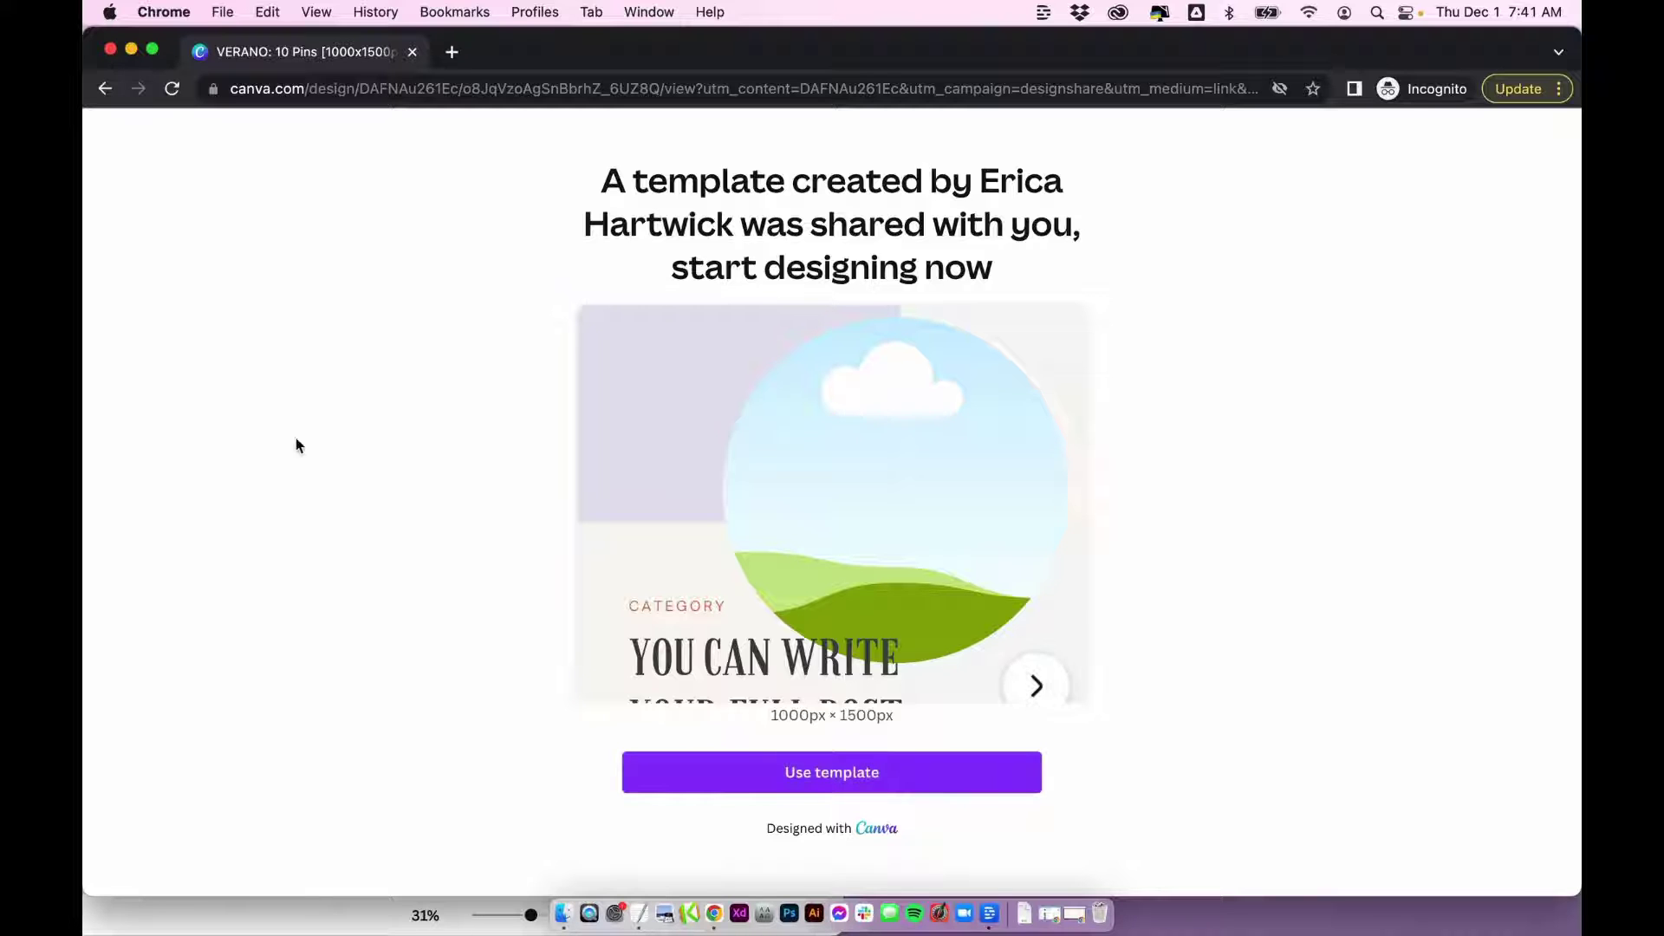
Close the Incognito window and dismiss the Template link panel in the VERANO: 10 Pins editor.
left_click(110, 49)
left_click(152, 49)
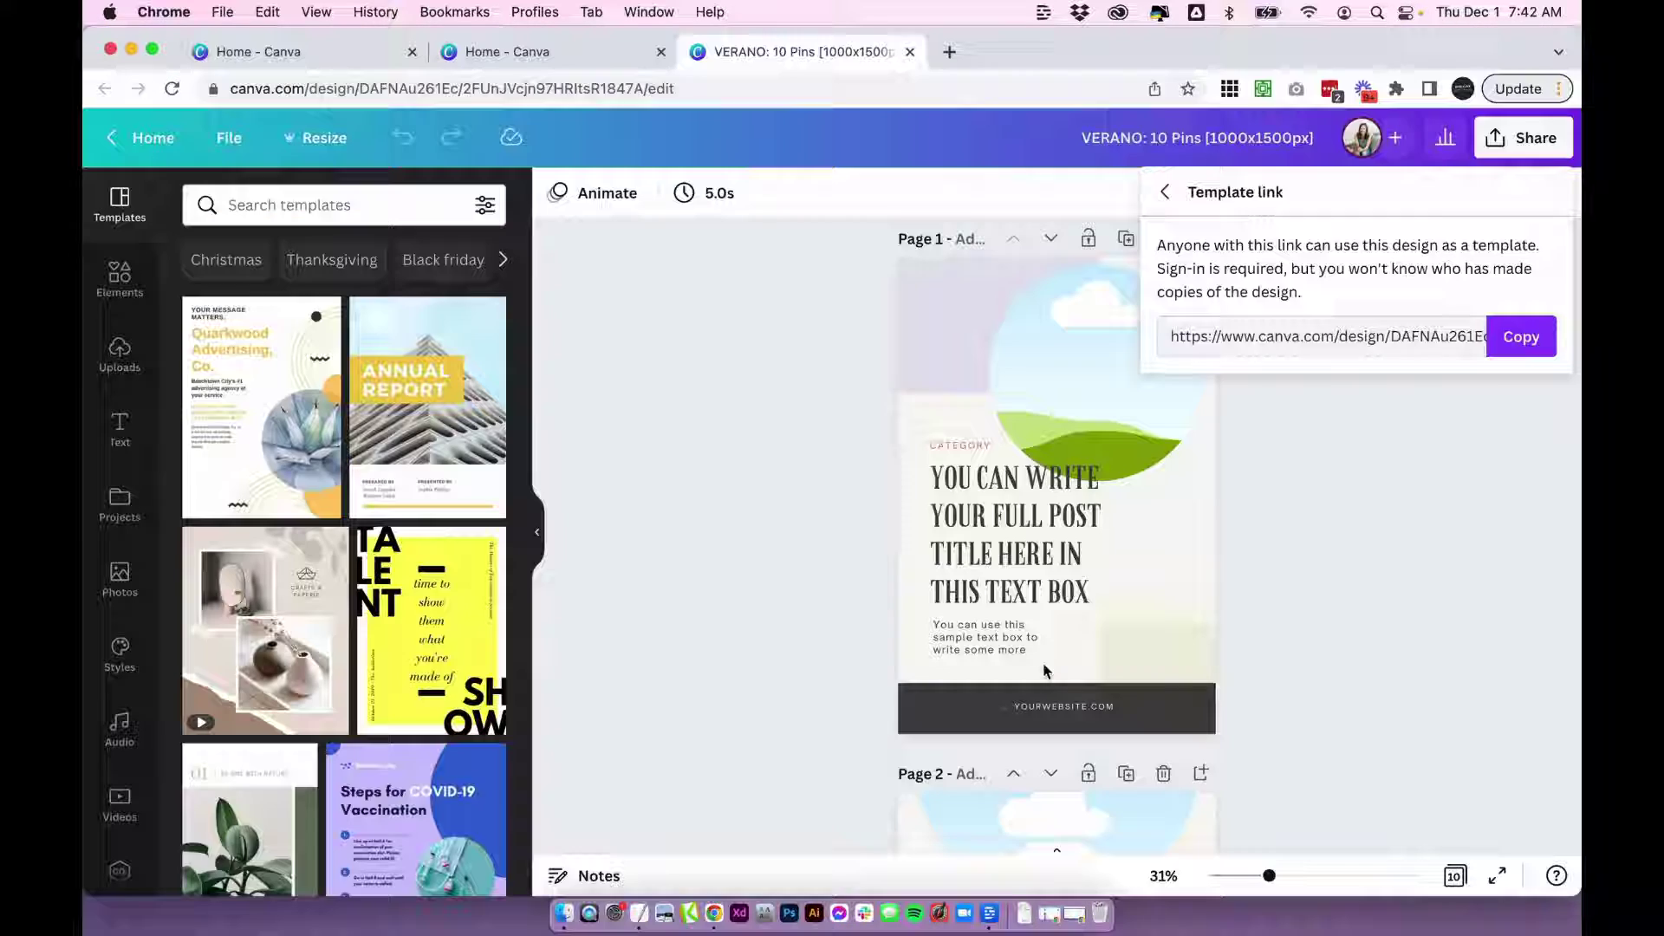
left_click(1333, 418)
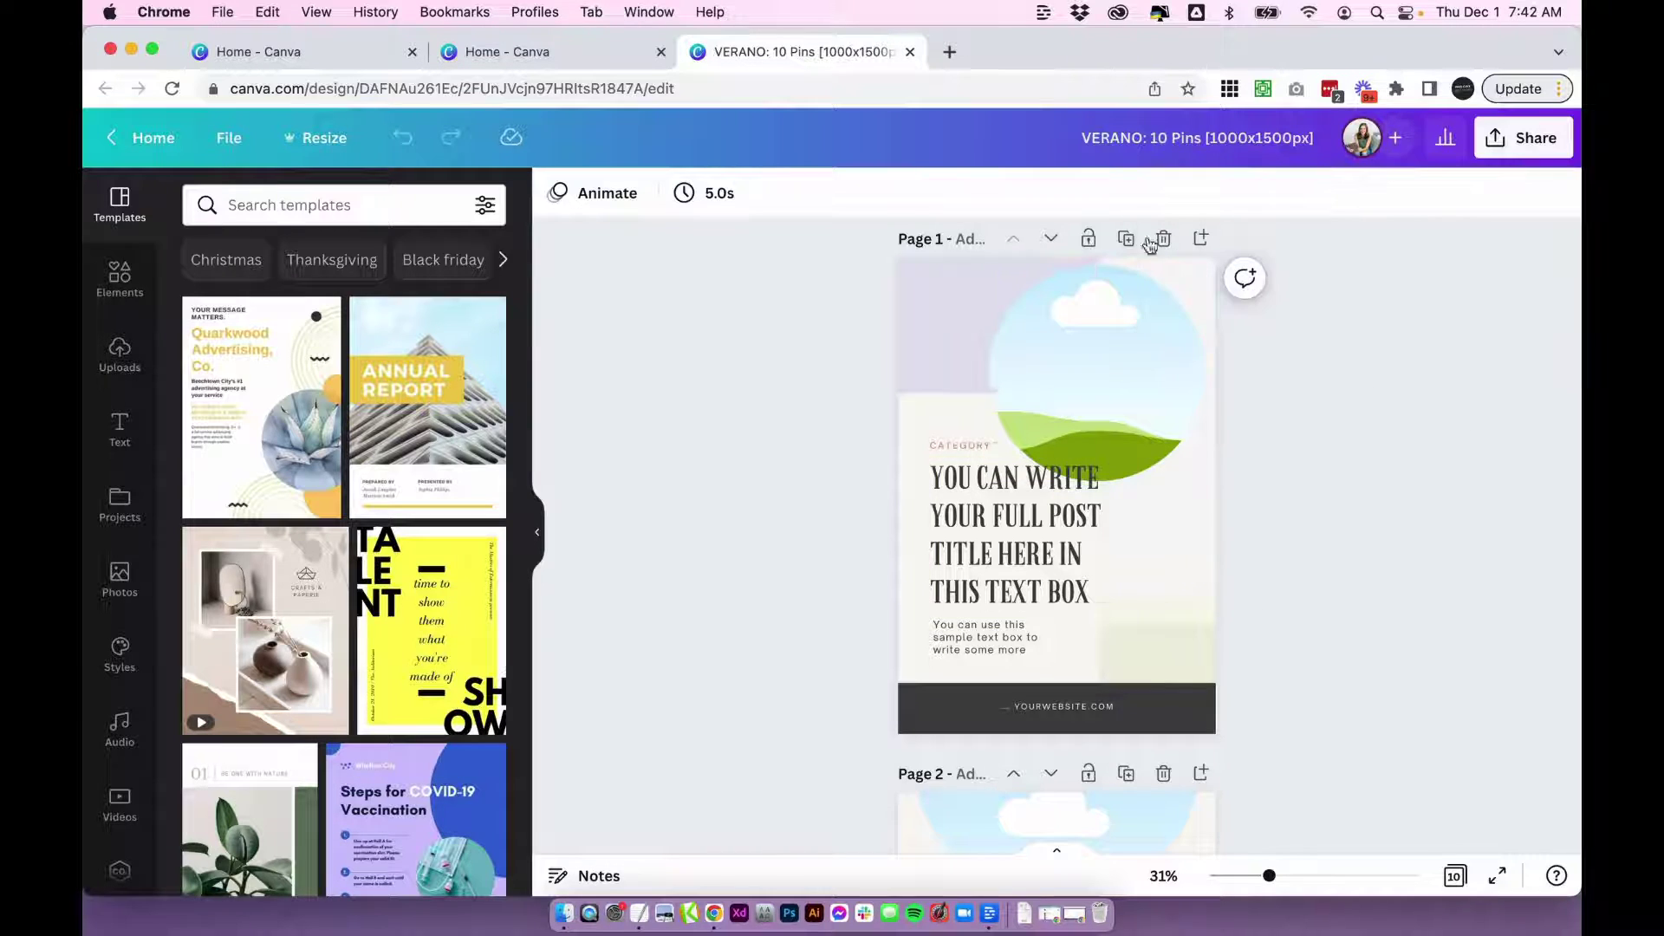
scroll(935, 435, "down", 5)
scroll(935, 435, "up", 5)
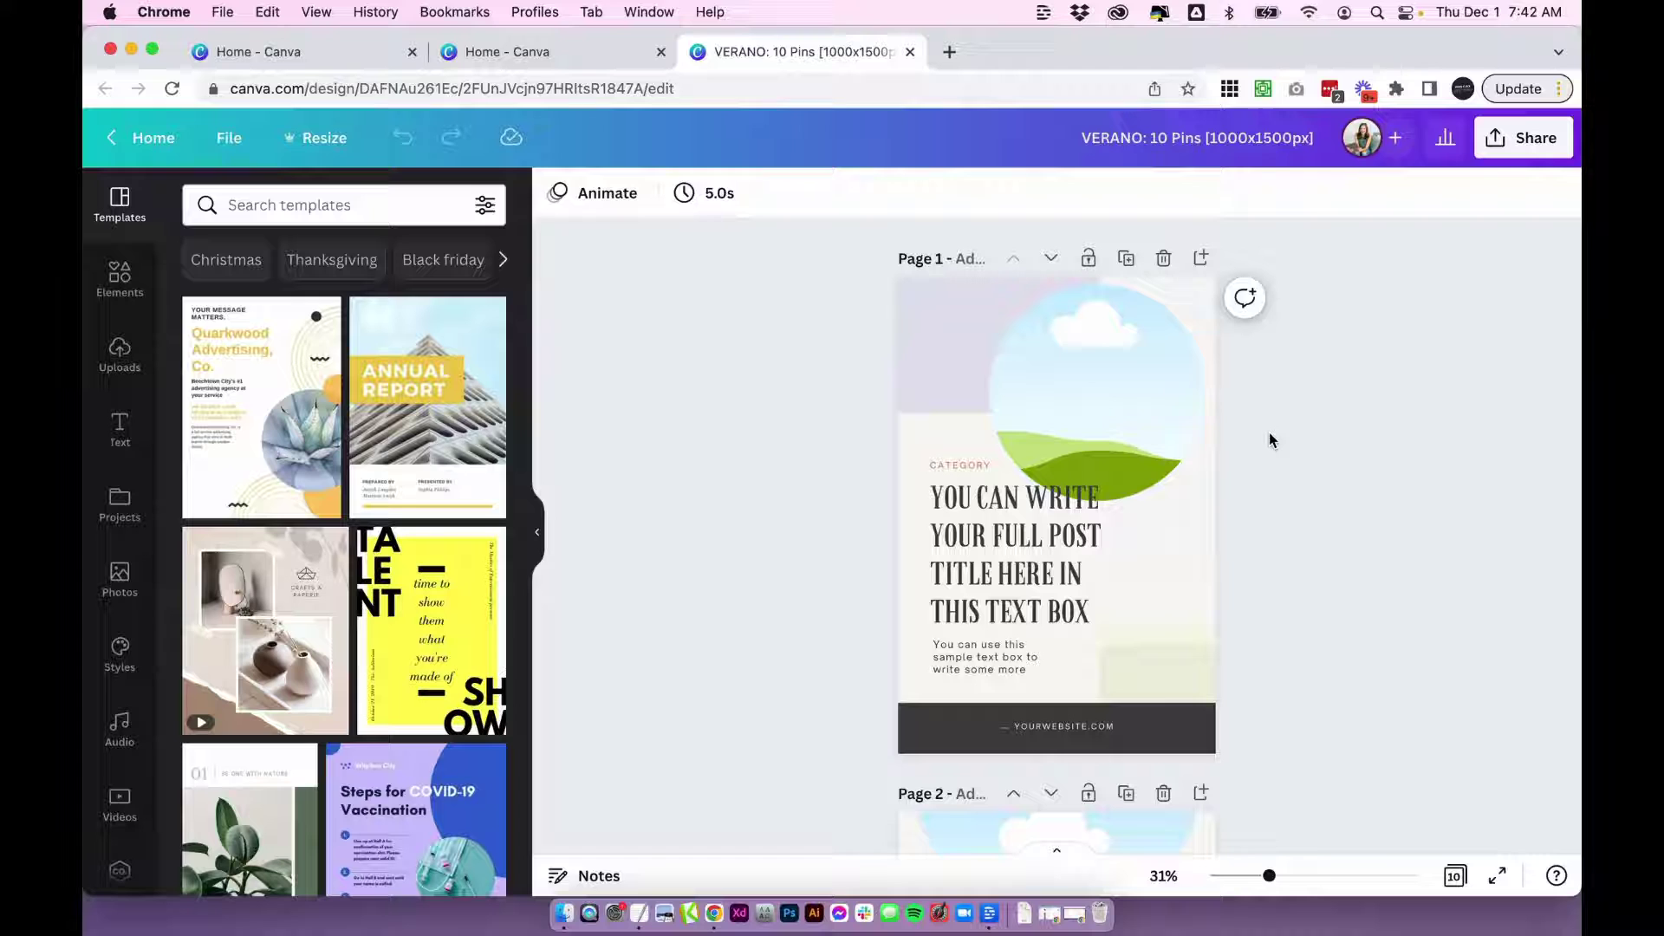
Paste the template link twice more on new lines in the TextEdit document.
left_click(639, 913)
left_click(365, 233)
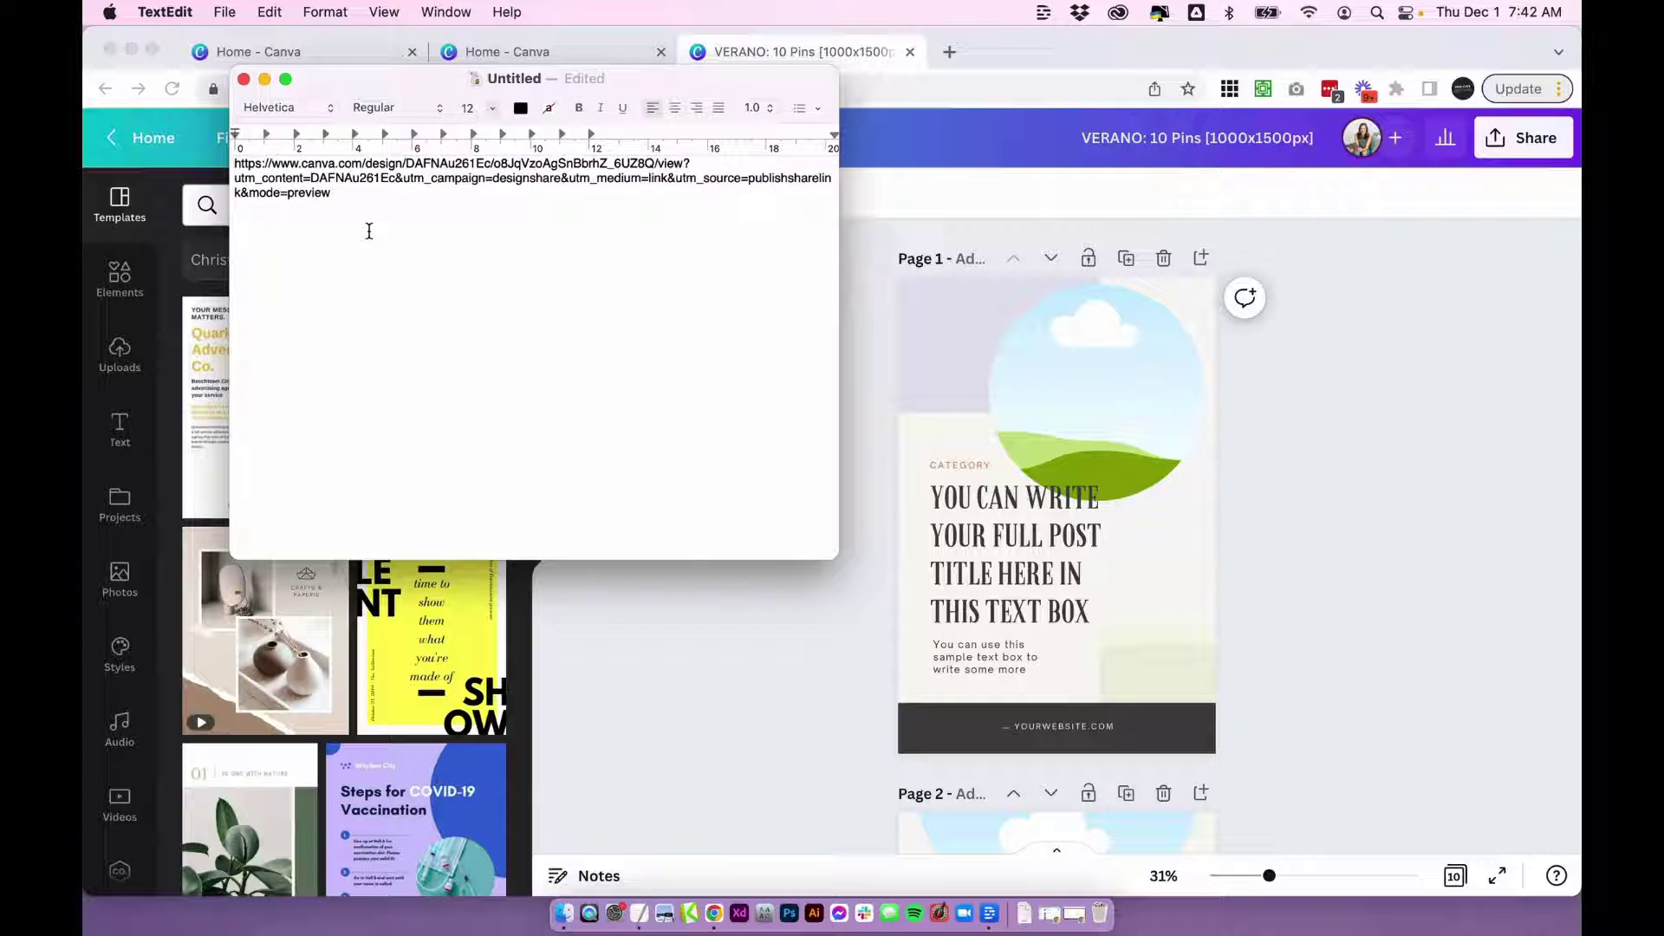
key("Return")
key("Return")
type("https://www.canva.com/design/DAFNAu261Ec/o8JqVzoAgSnBbrhZ_6UZ8Q/view?utm_content=DAFNAu261Ec&utm_campaign=designshare&utm_medium=link&utm_source=publishsharelink&mode=preview")
key("Return")
key("Return")
type("https://www.canva.com/design/DAFNAu261Ec/o8JqVzoAgSnBbrhZ_6UZ8Q/view?utm_content=DAFNAu261Ec&utm_campaign=designshare&utm_medium=link&utm_source=publishsharelink&mode=preview")
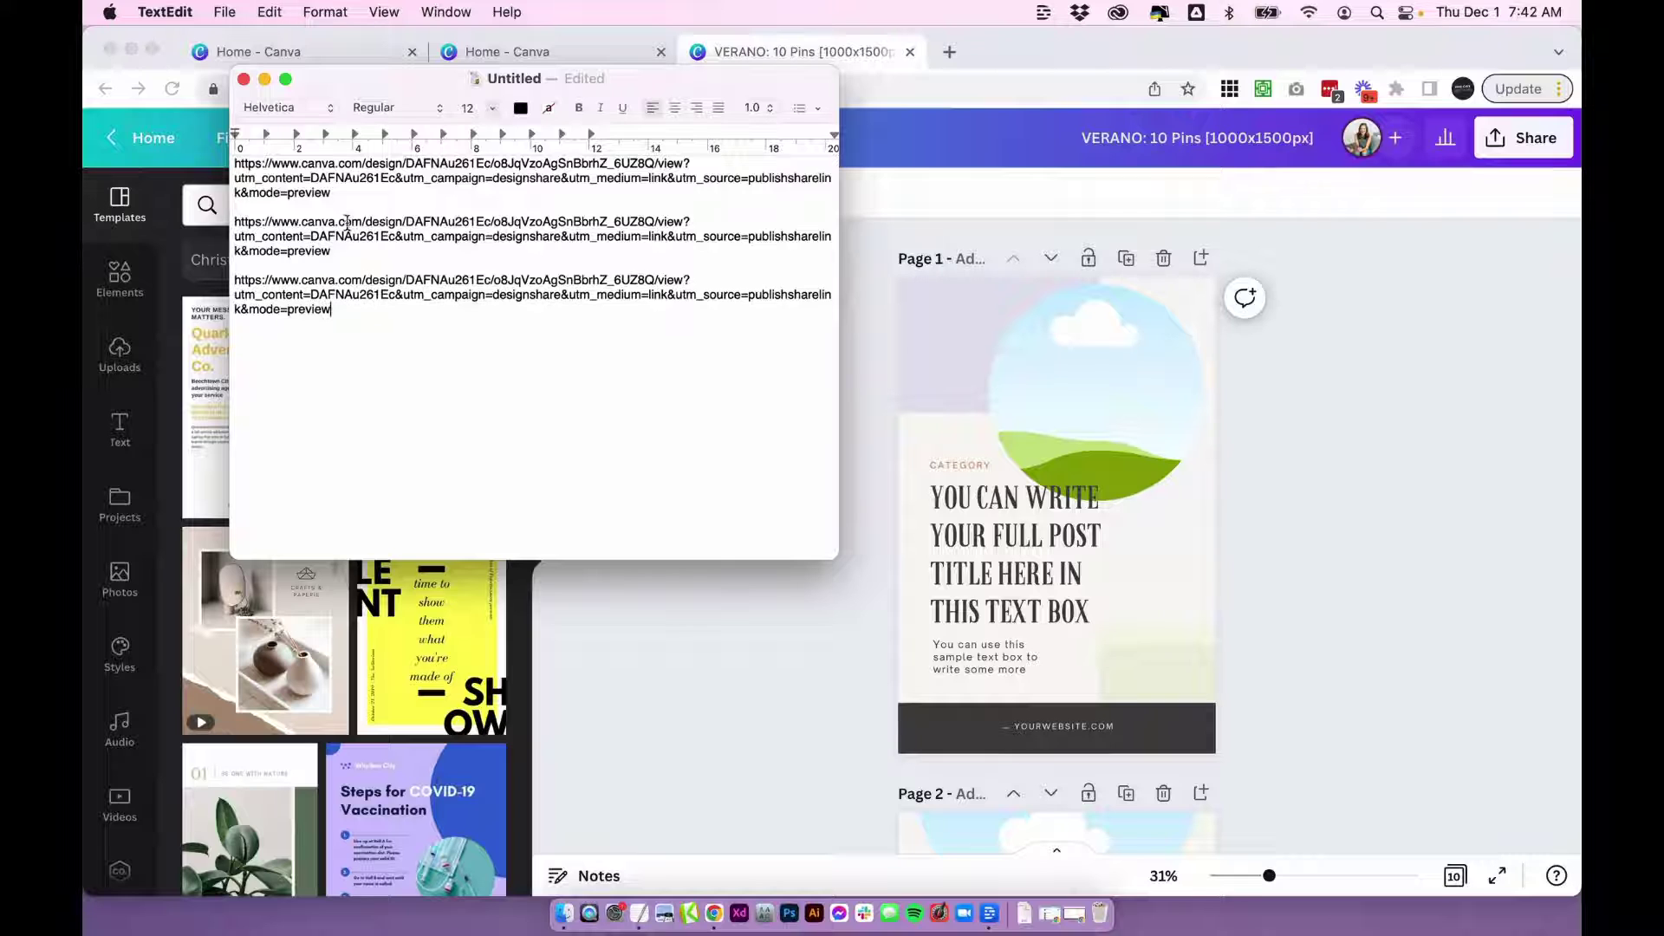
Add the bold heading 'Verano Pinterest Templates:' above the first link.
left_click(244, 174)
key("Return")
key("Return")
key("Up")
key("Up")
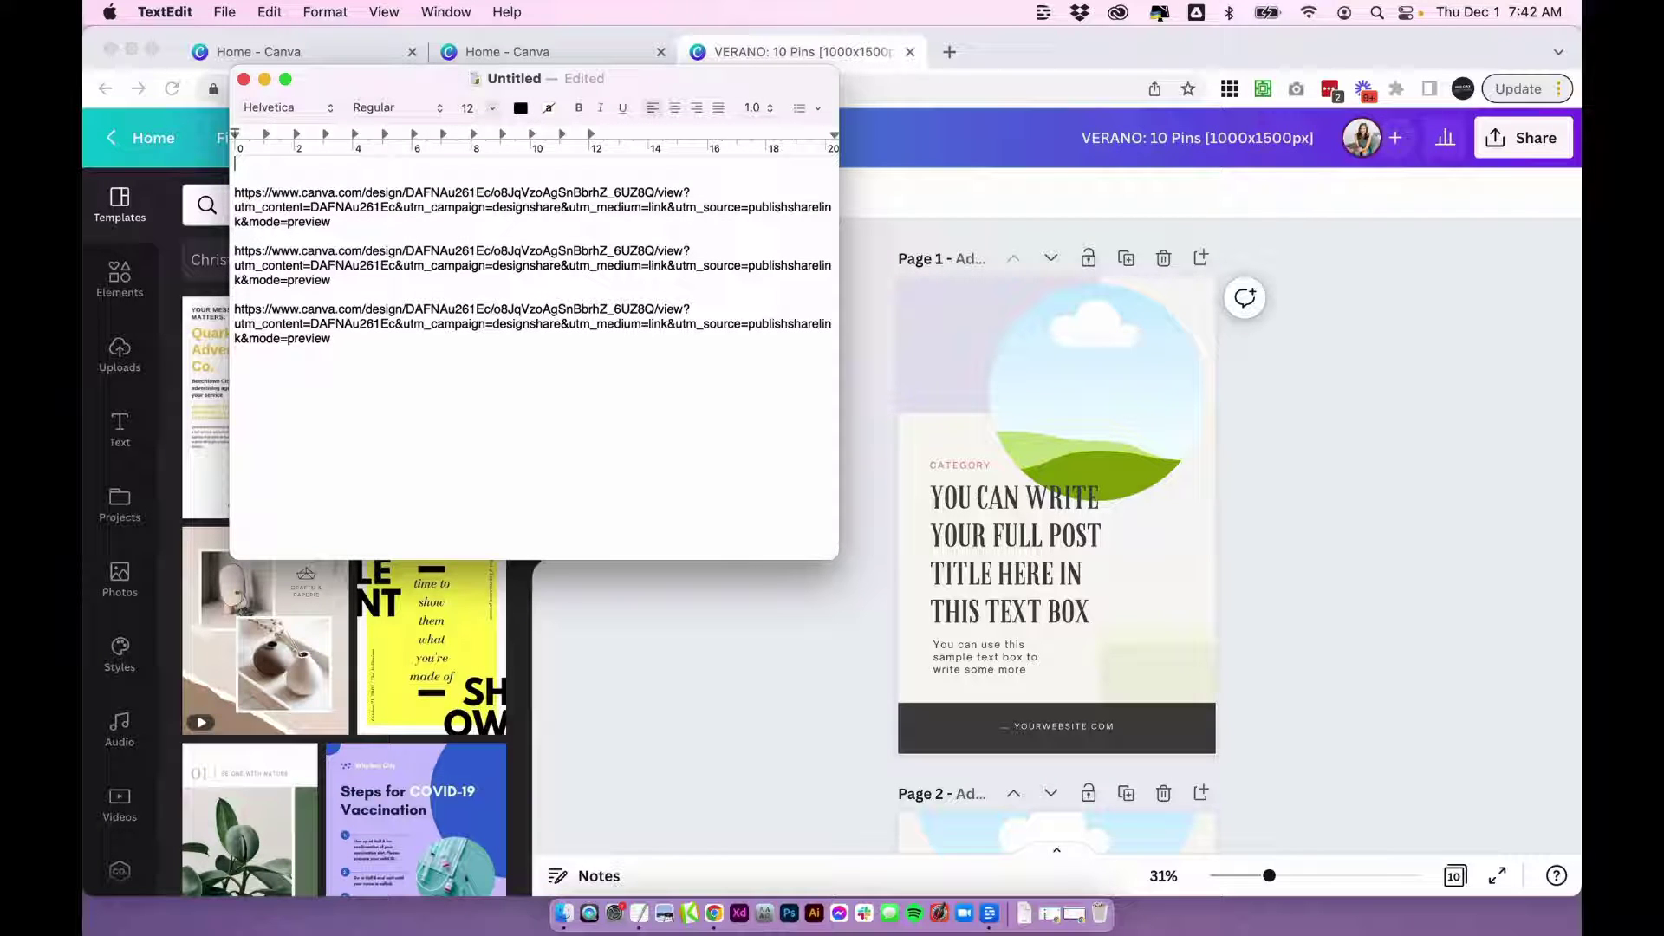
type("Verano Pinterest Templates:")
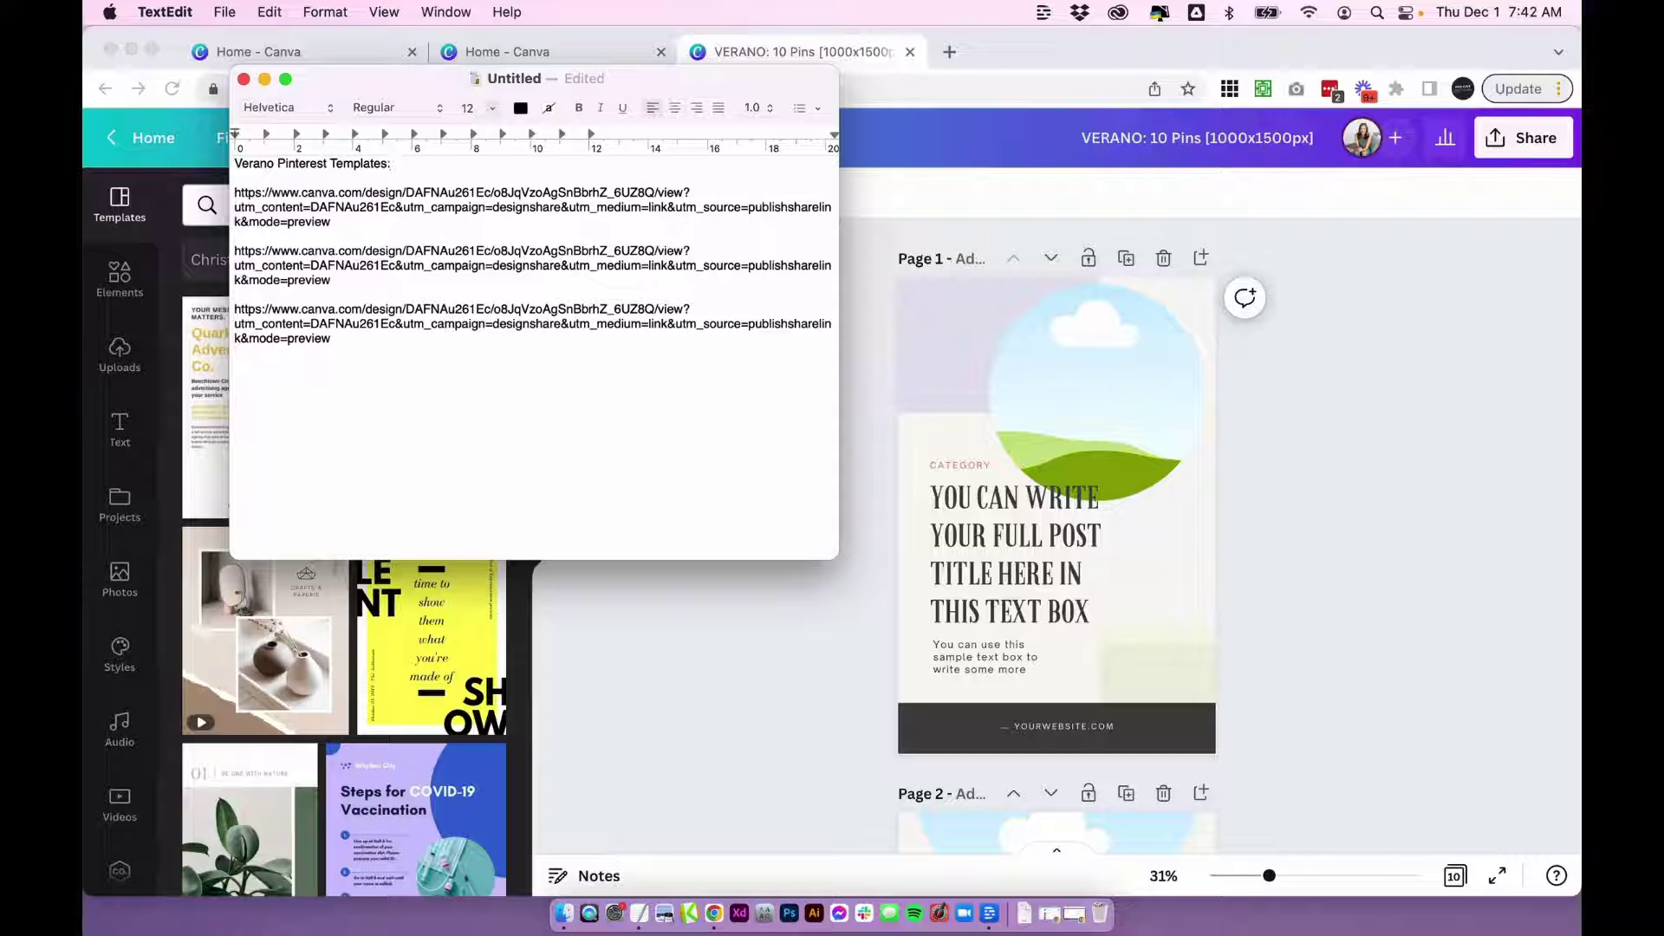
key("Return")
key("BackSpace")
key("BackSpace")
Copy the heading above the other links, renaming them 'Verano Instagram Templates:' and 'Workbook Template:'.
type("Verano Pinterest Templates:")
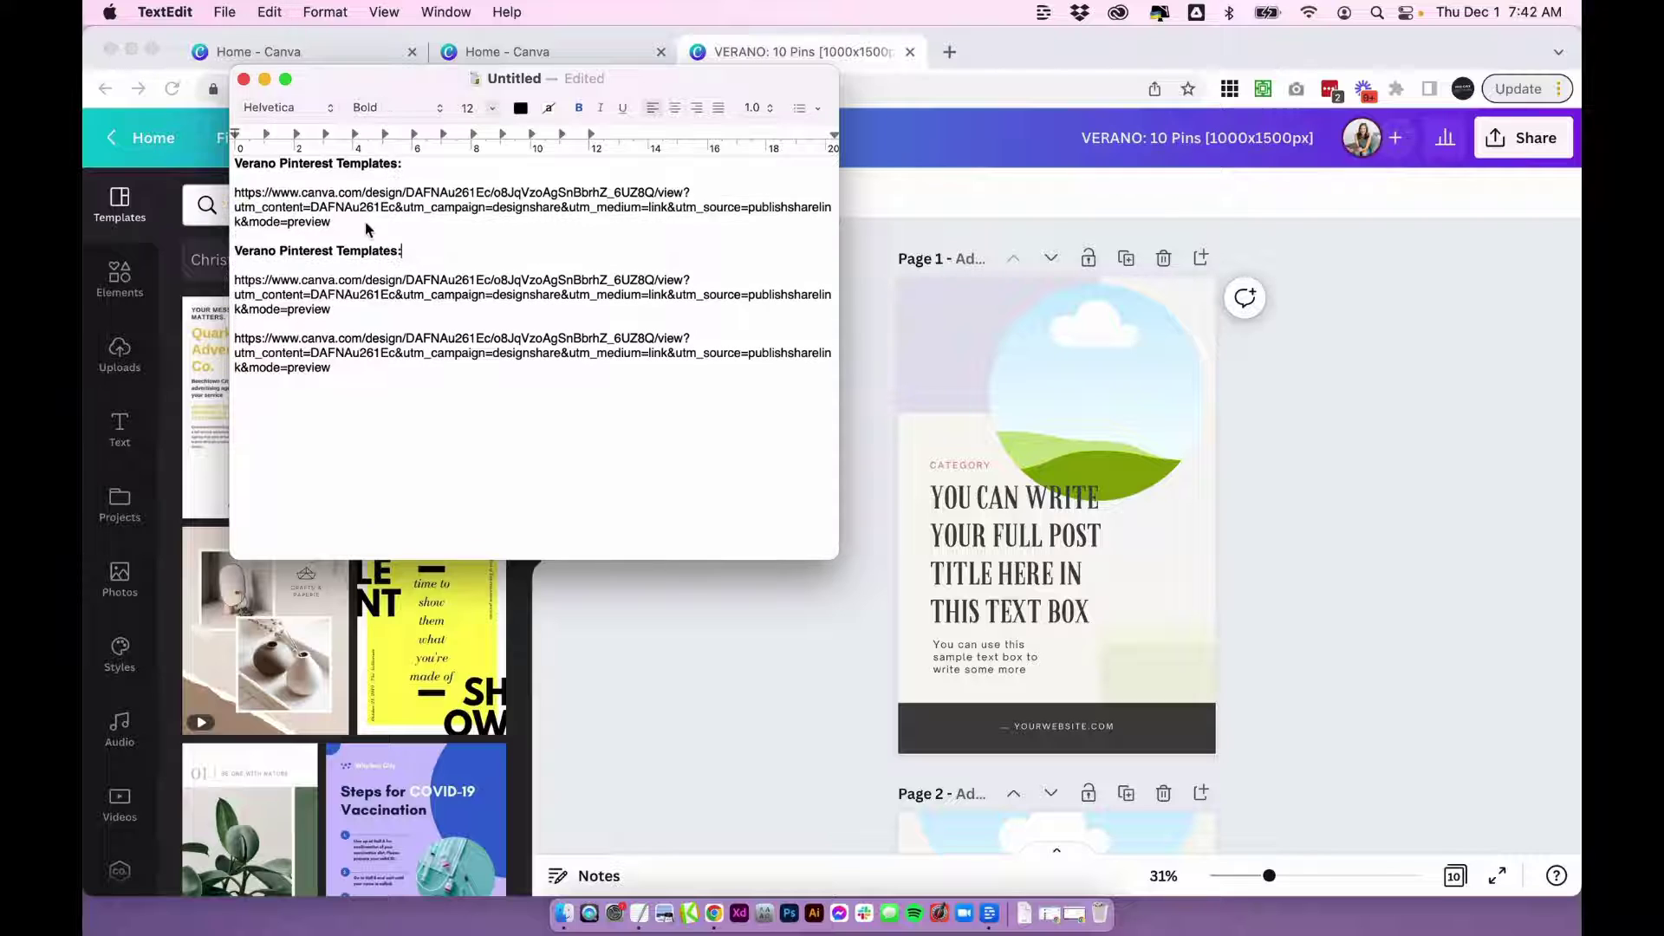
double_click(297, 250)
type("Instagram")
left_click(351, 312)
type("Verano Pinterest Templates:")
left_click_drag(327, 338, 230, 336)
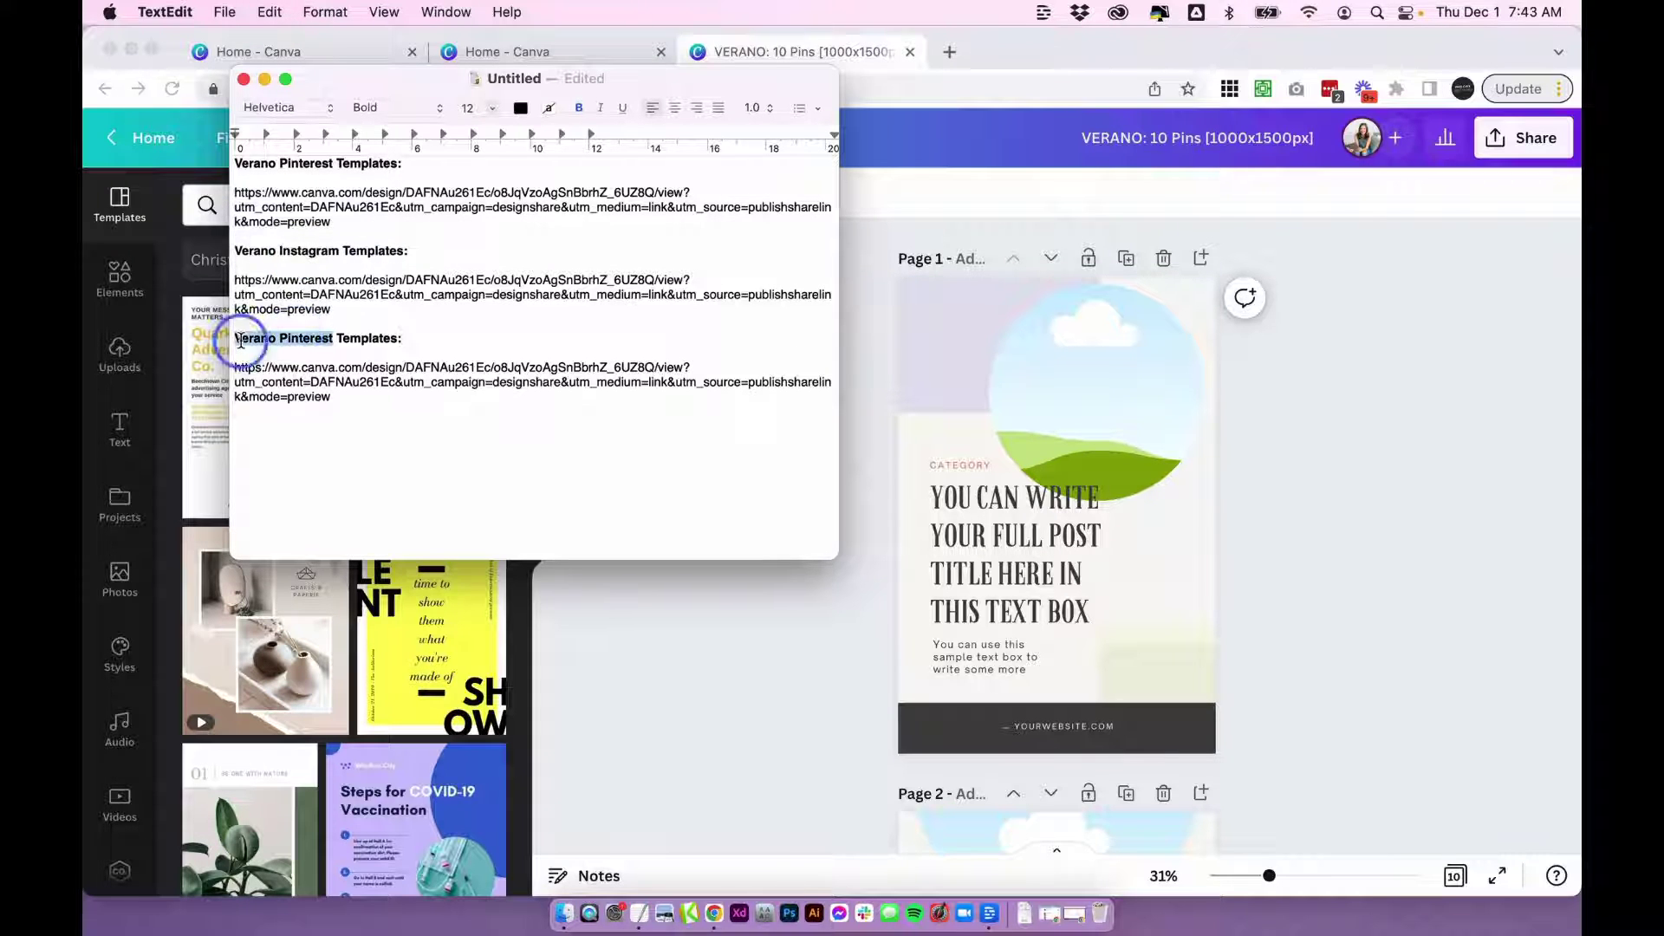
type("Workbook")
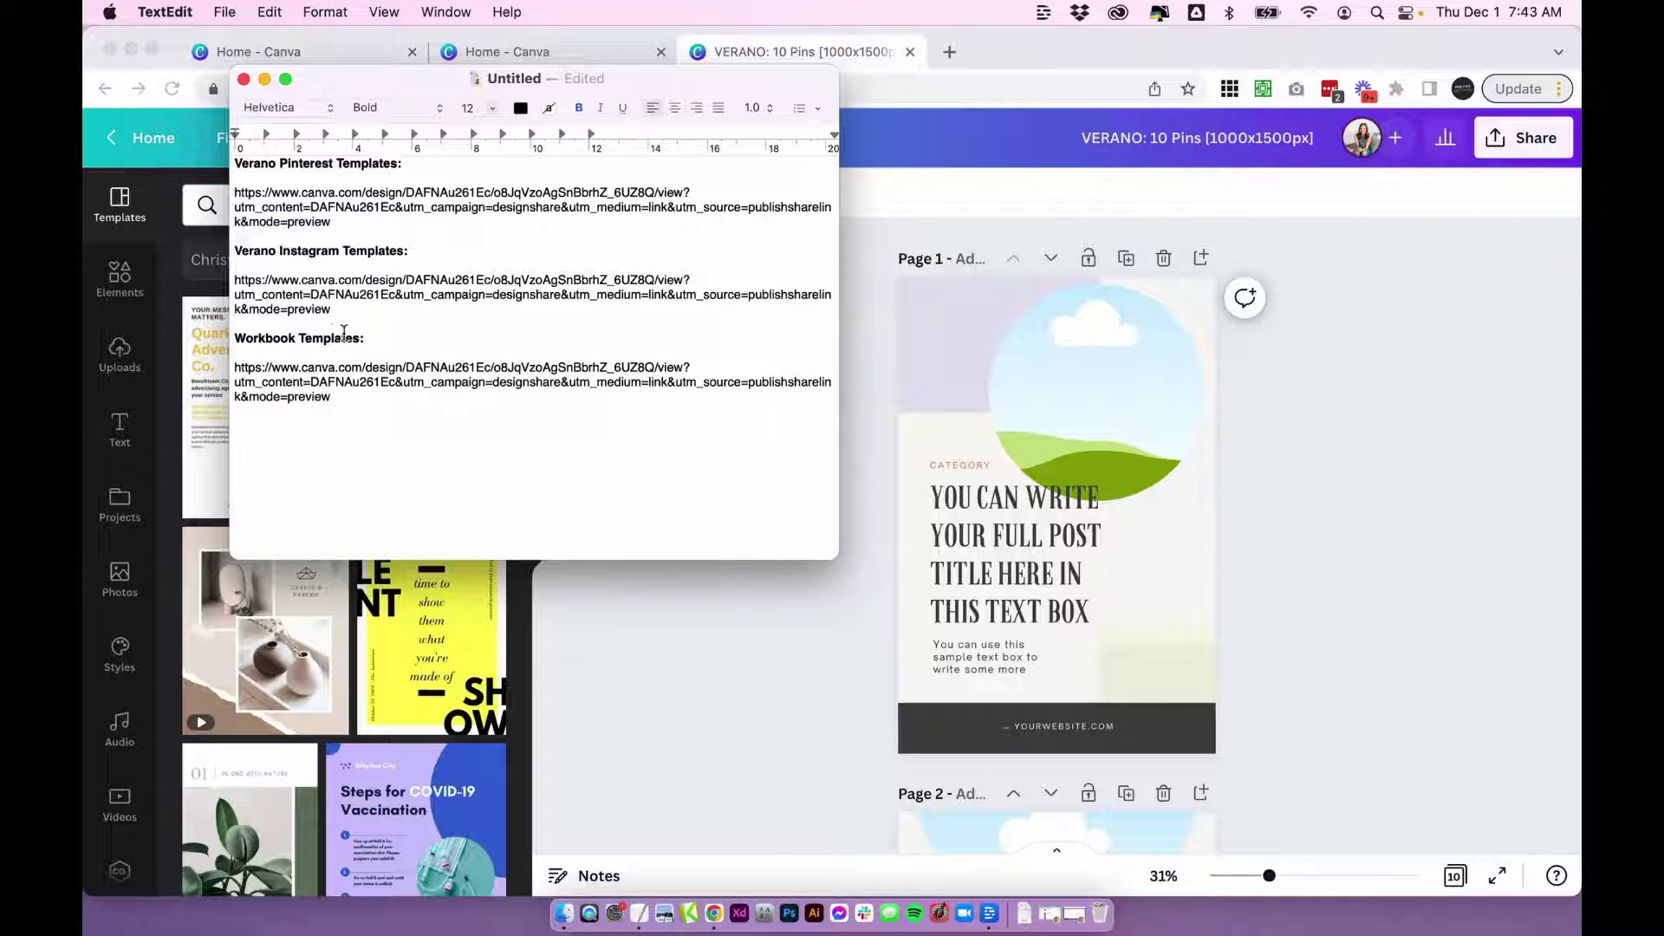
left_click(363, 338)
Save the TextEdit document as 'Template-Bundle'.
left_click(241, 11)
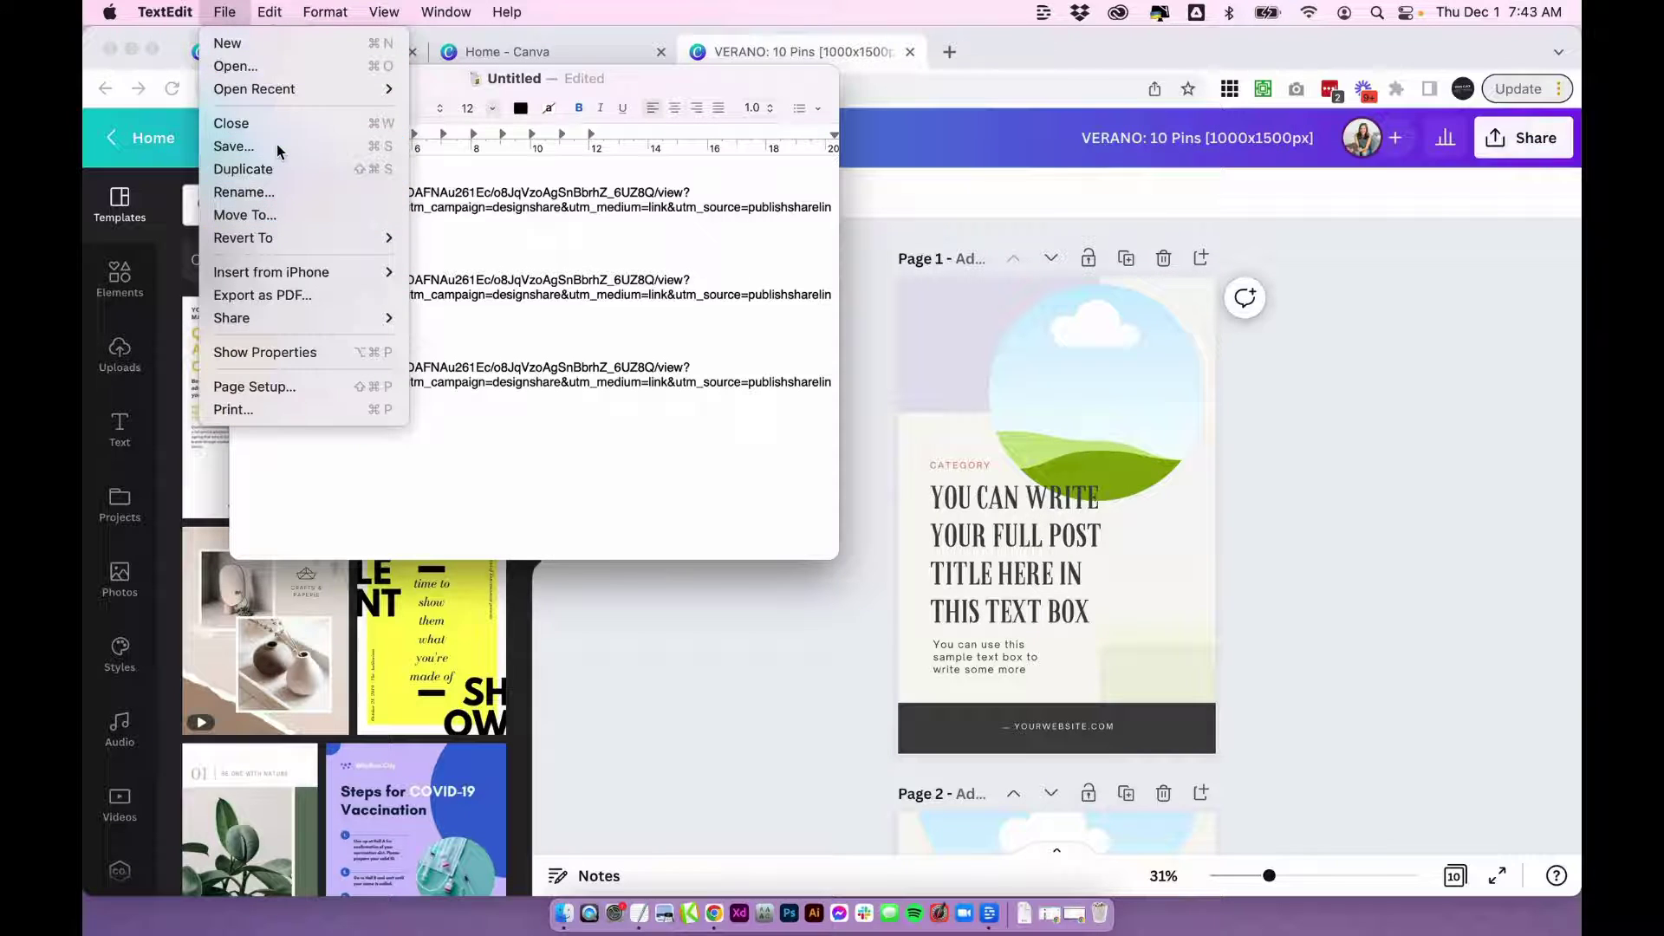
left_click(277, 145)
type("Template-Bundle")
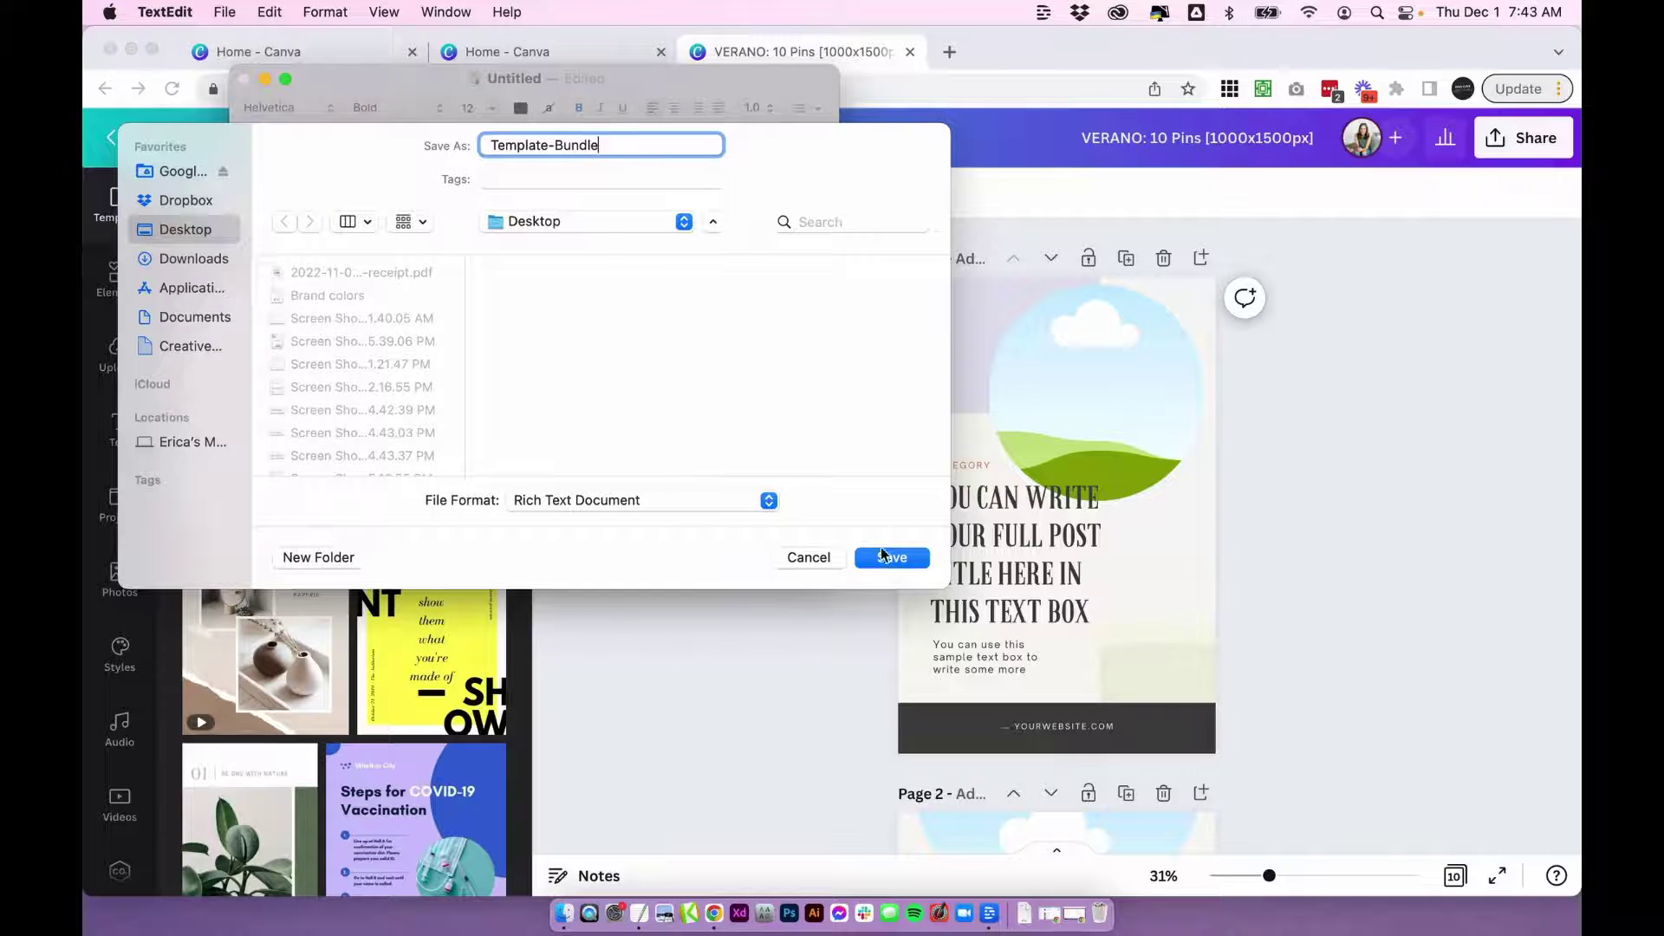
left_click(884, 555)
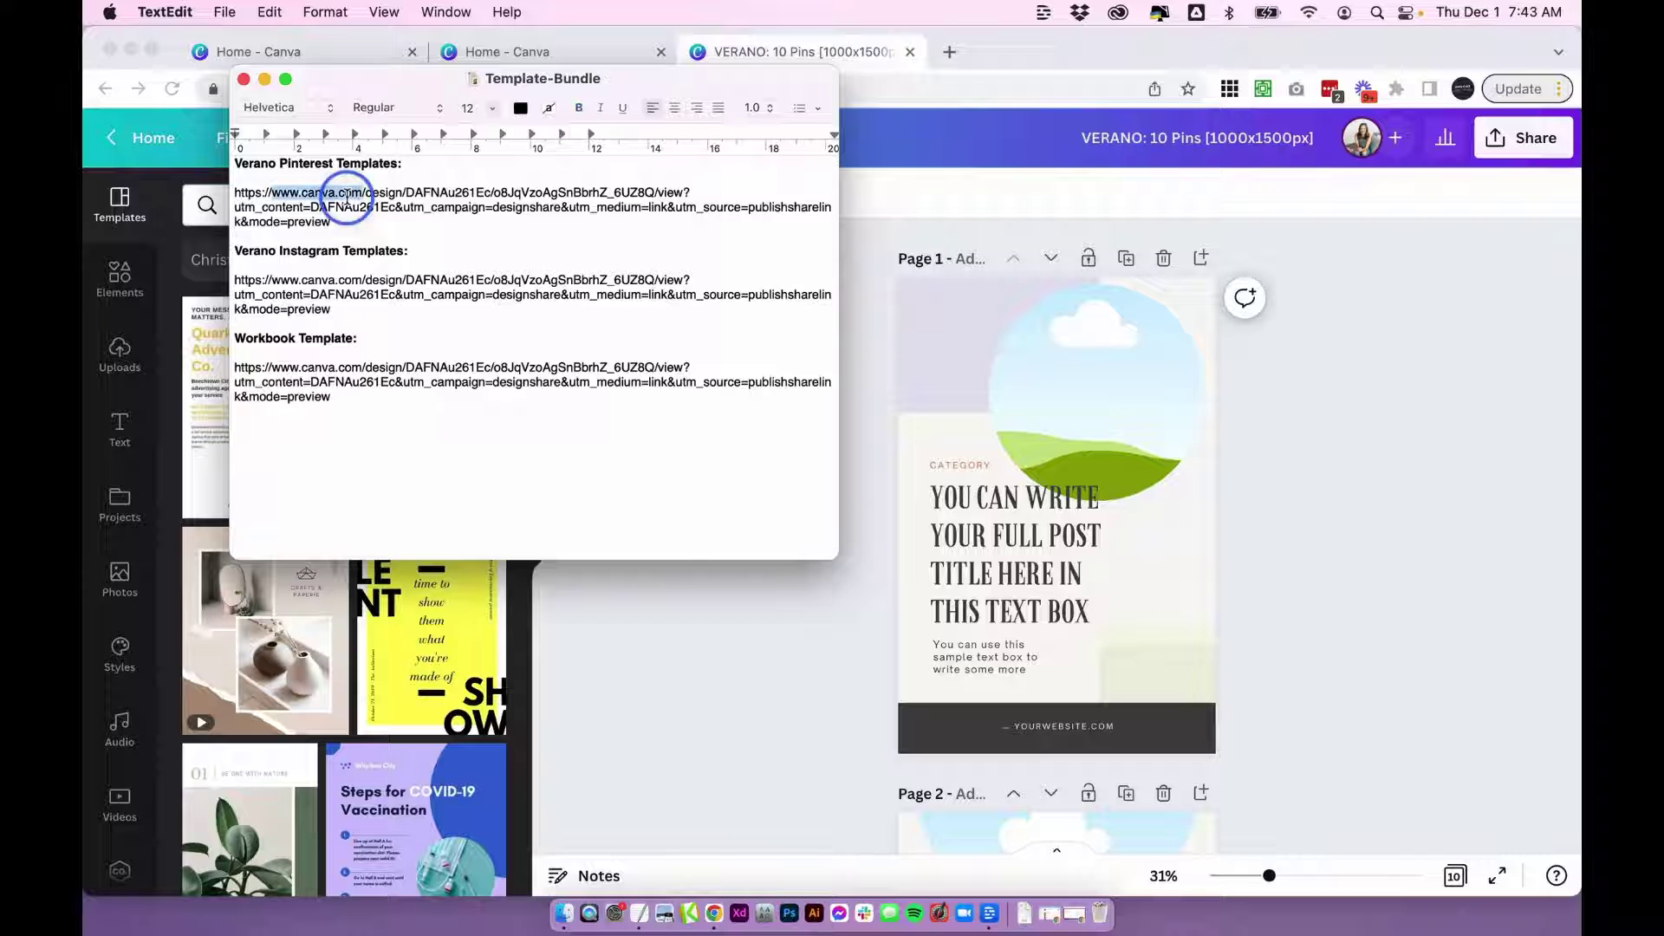
Delete the Instagram and Workbook sections, then undo to restore all three links.
triple_click(351, 284)
left_click(346, 402)
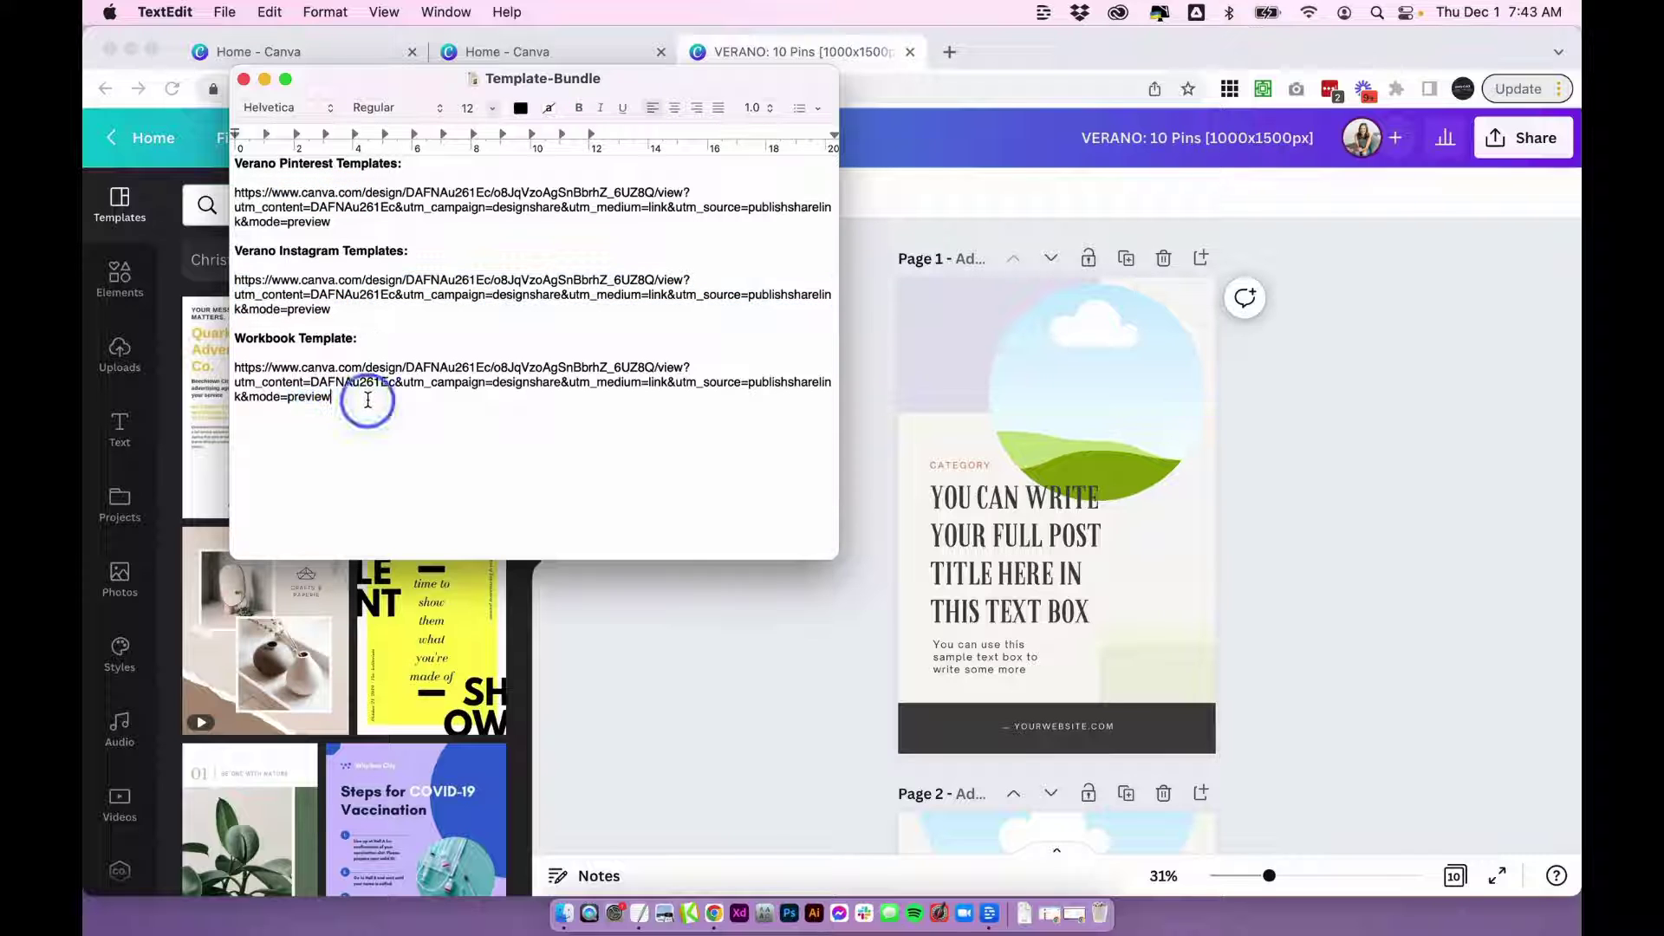
left_click_drag(364, 397, 335, 295)
left_click(382, 277)
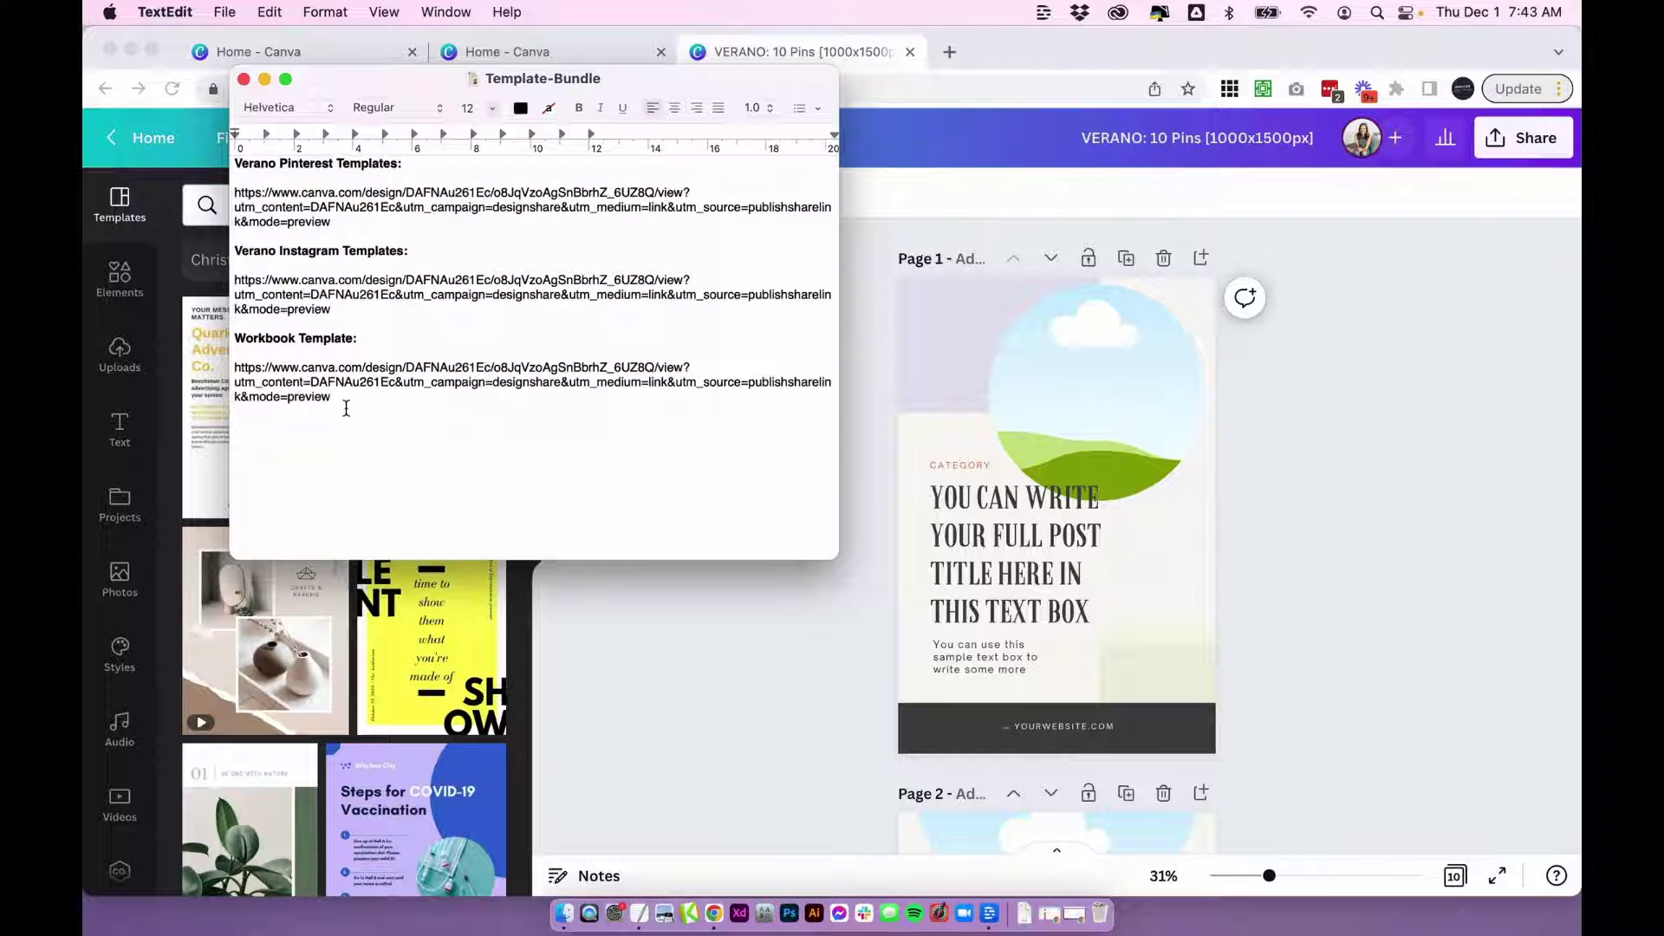
left_click_drag(346, 401, 228, 238)
key("BackSpace")
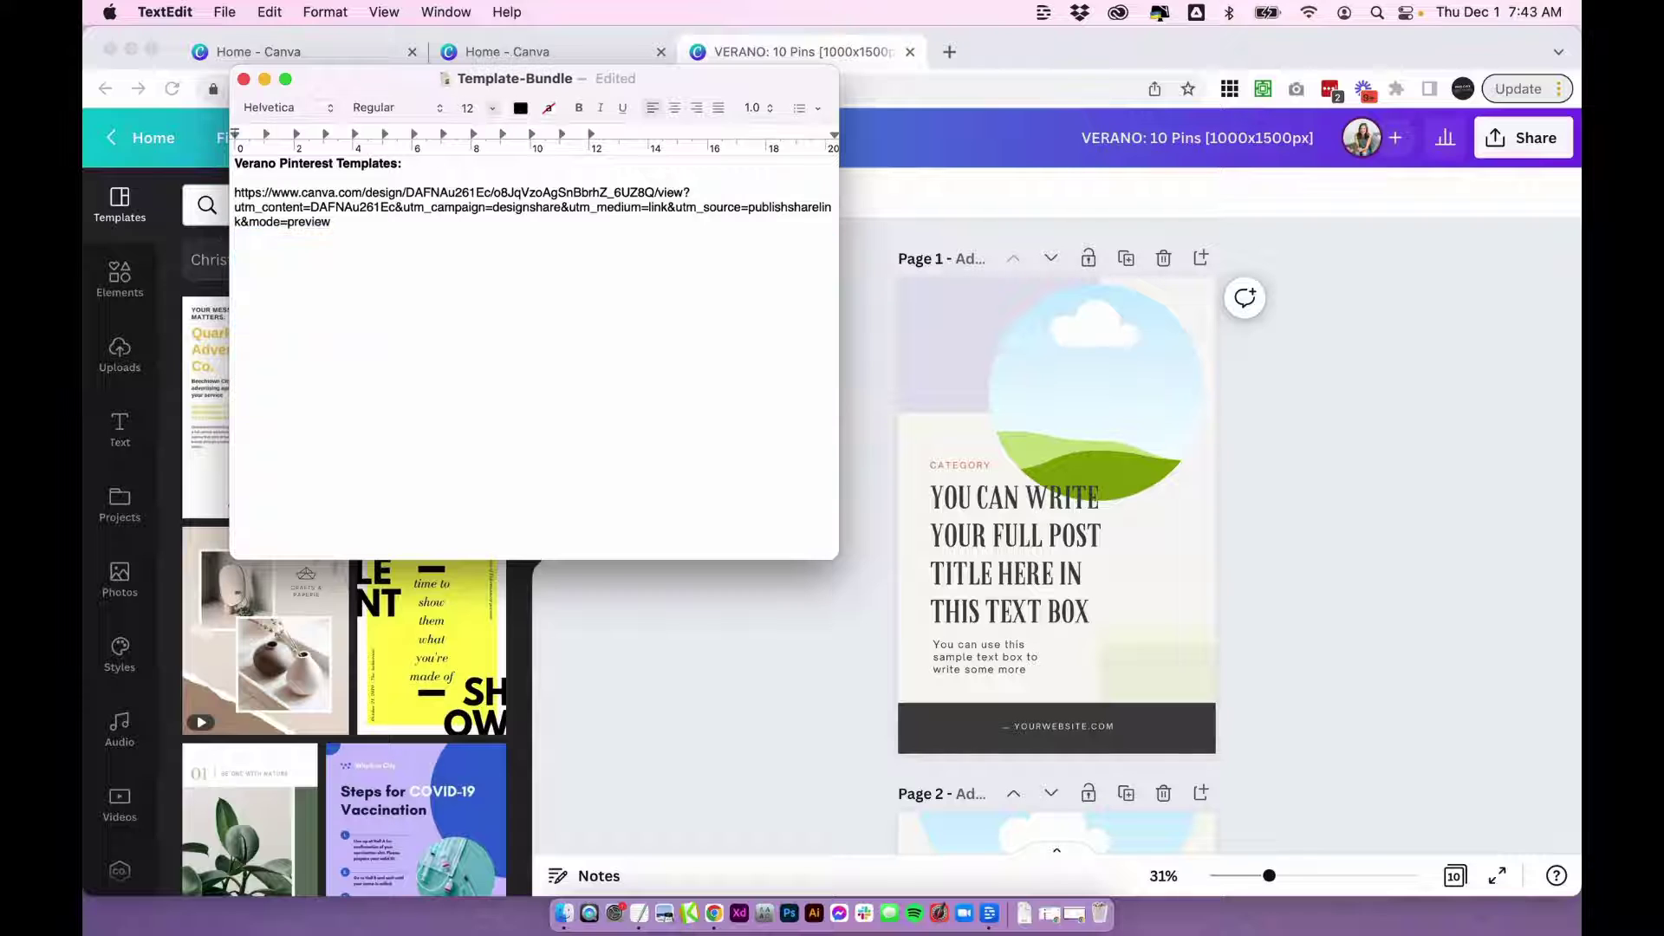
key("cmd+z")
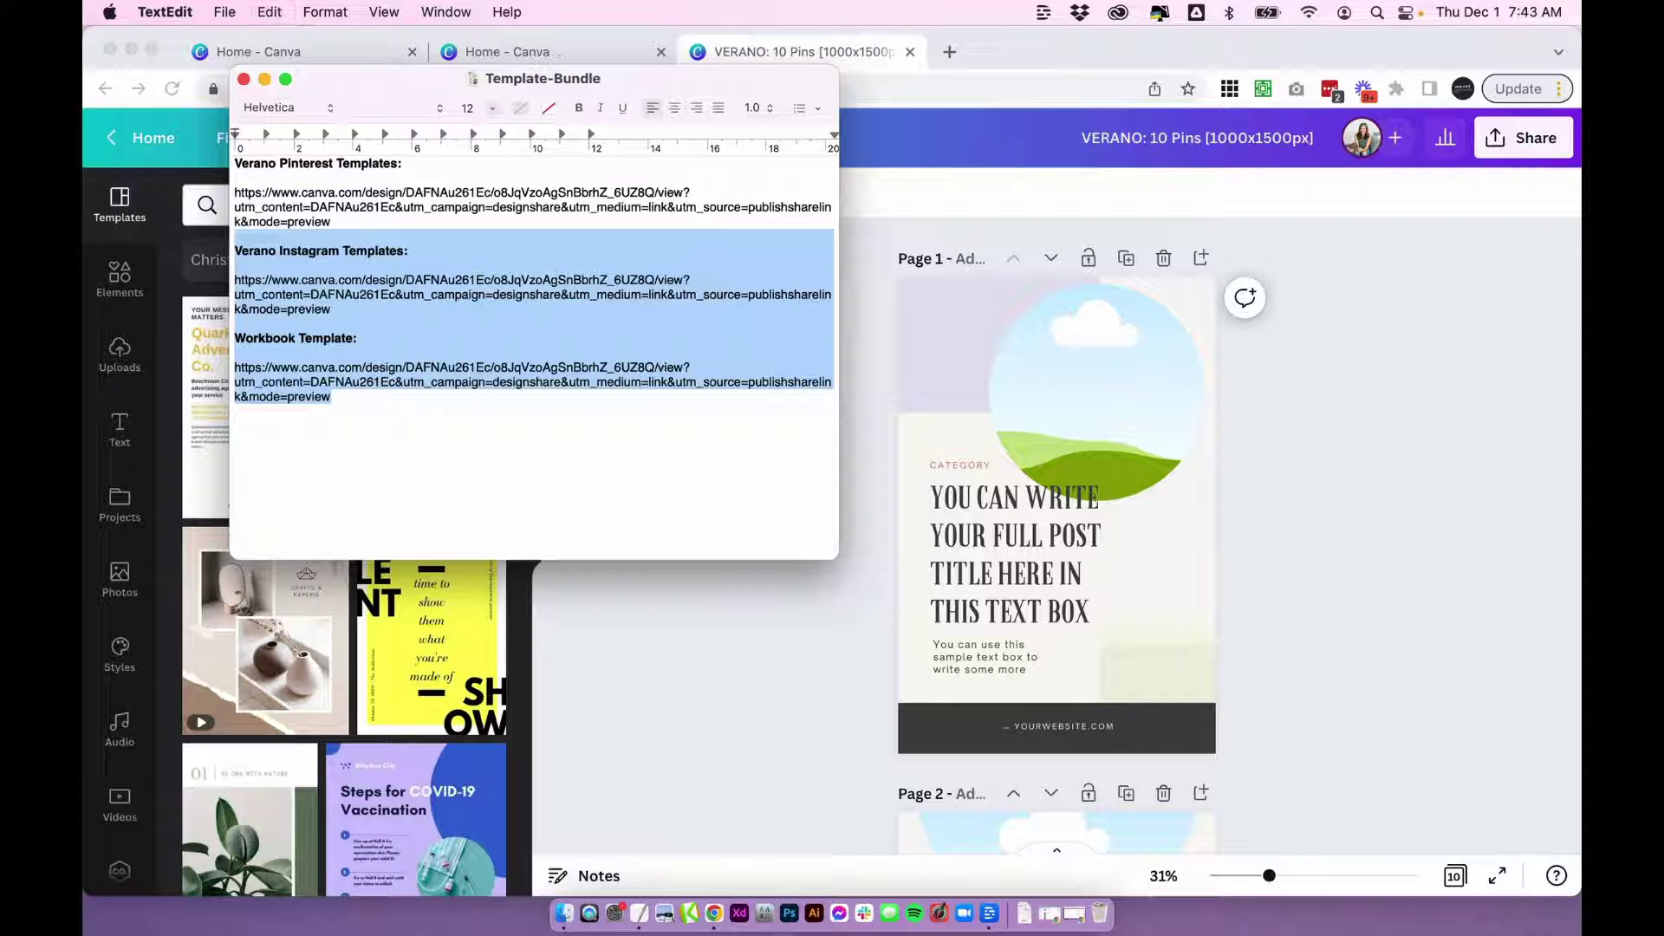
Close the Template-Bundle window and scroll through page 1 of the Verano Template Links design.
left_click(447, 442)
left_click(244, 80)
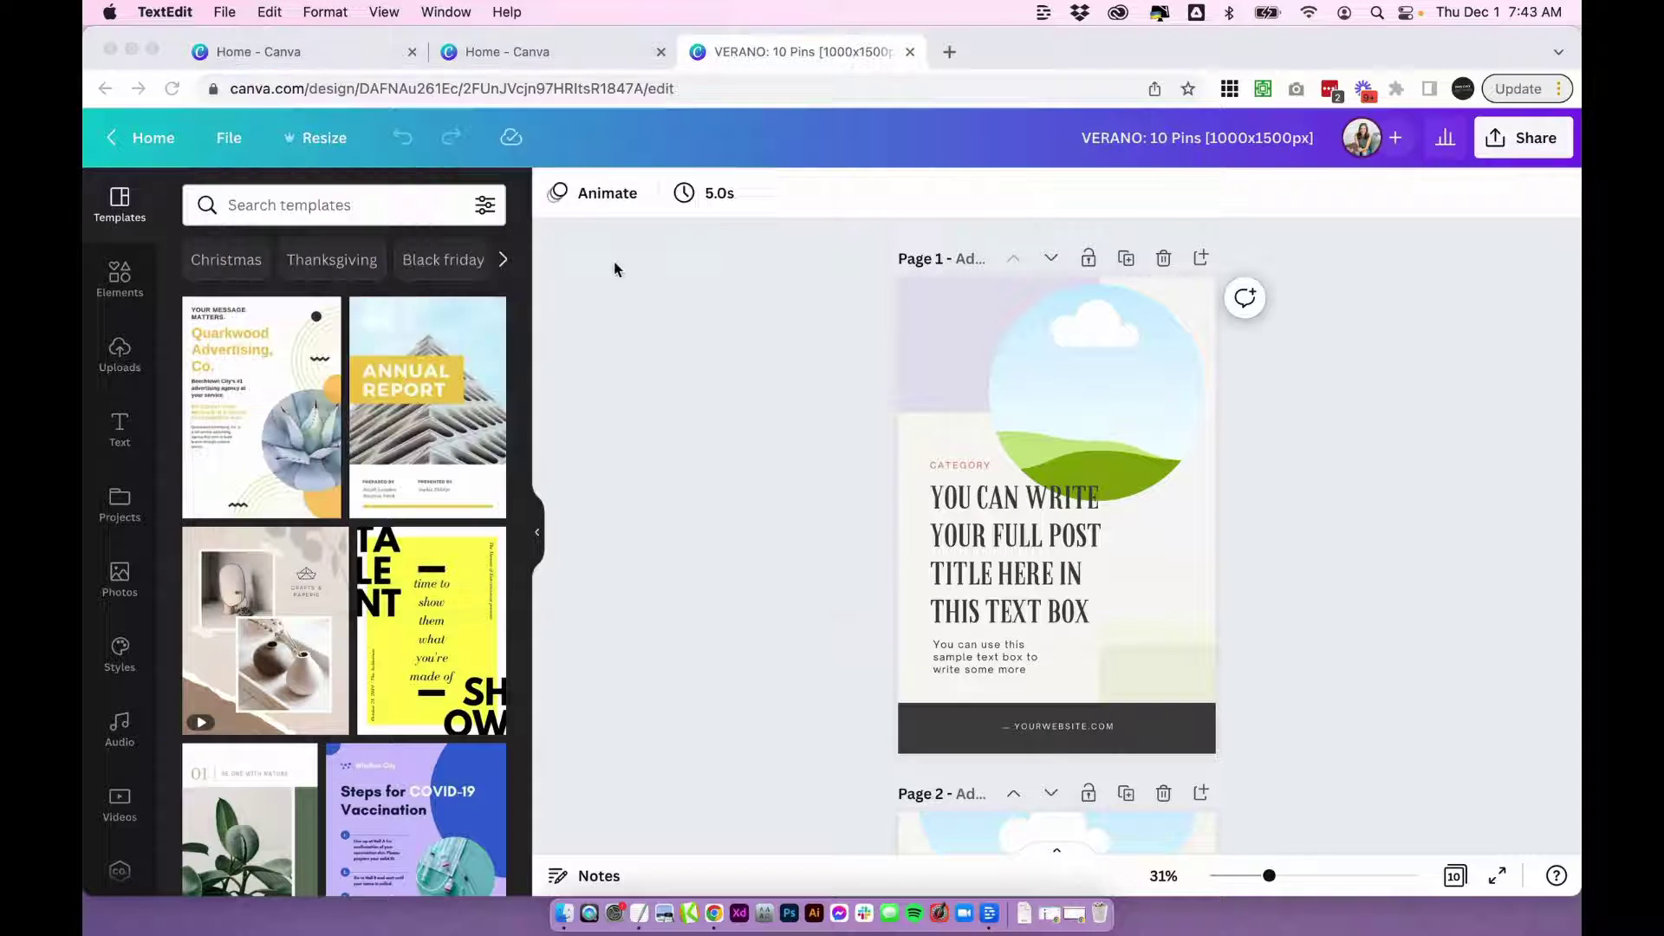
left_click(628, 356)
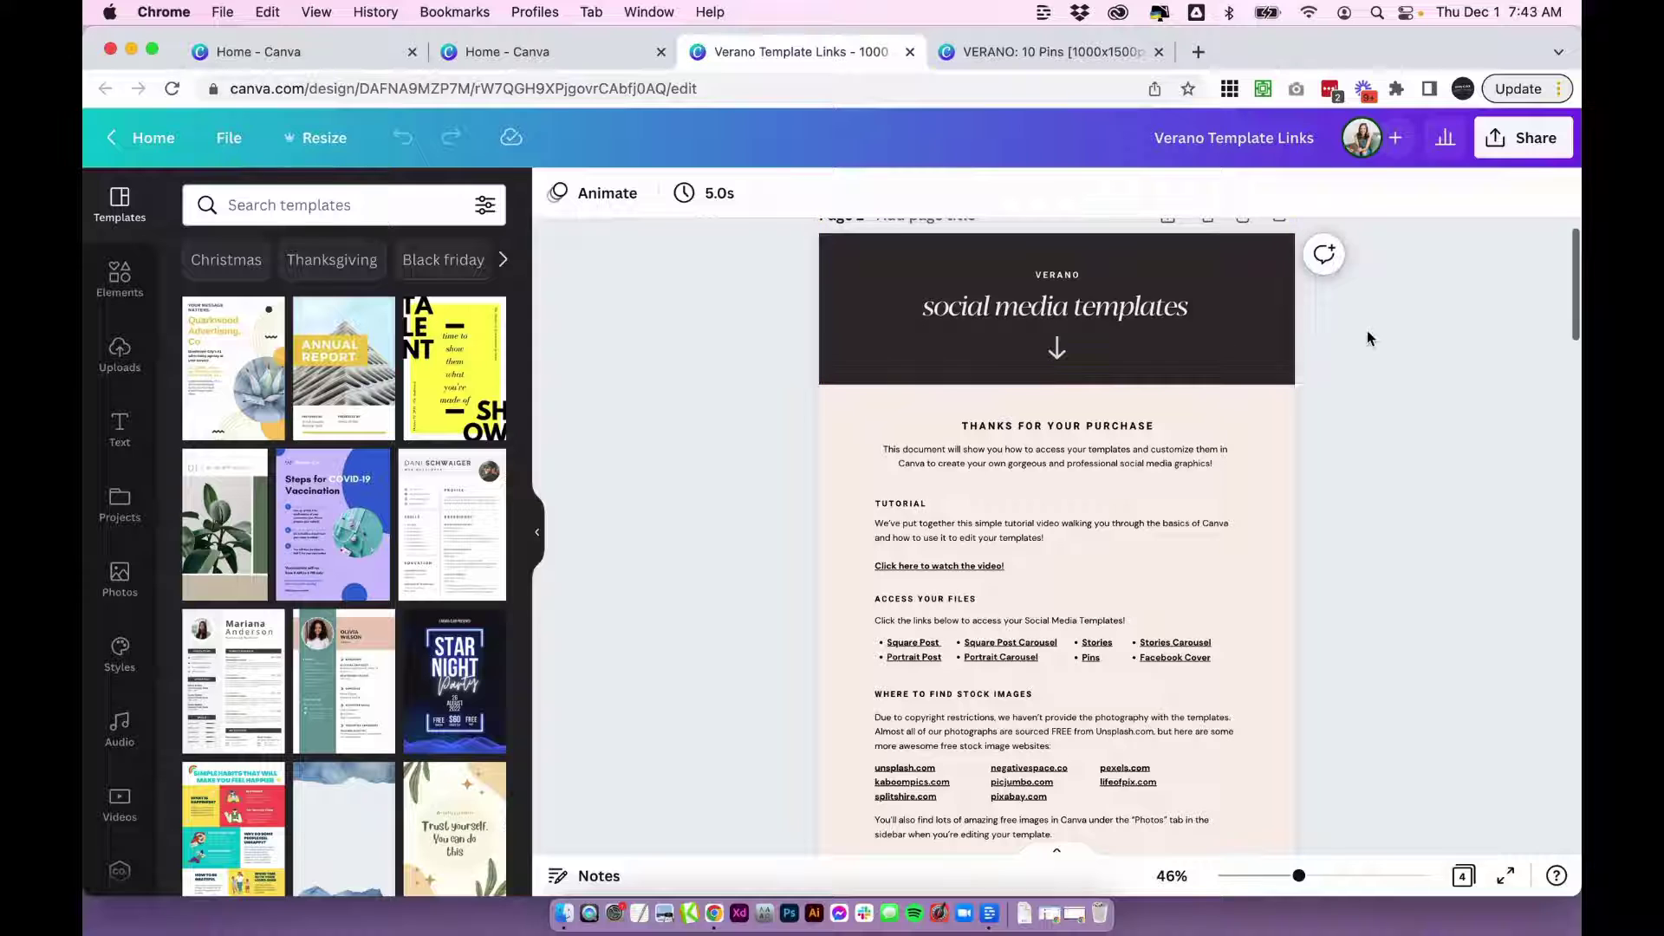
scroll(1368, 332, "down", 3)
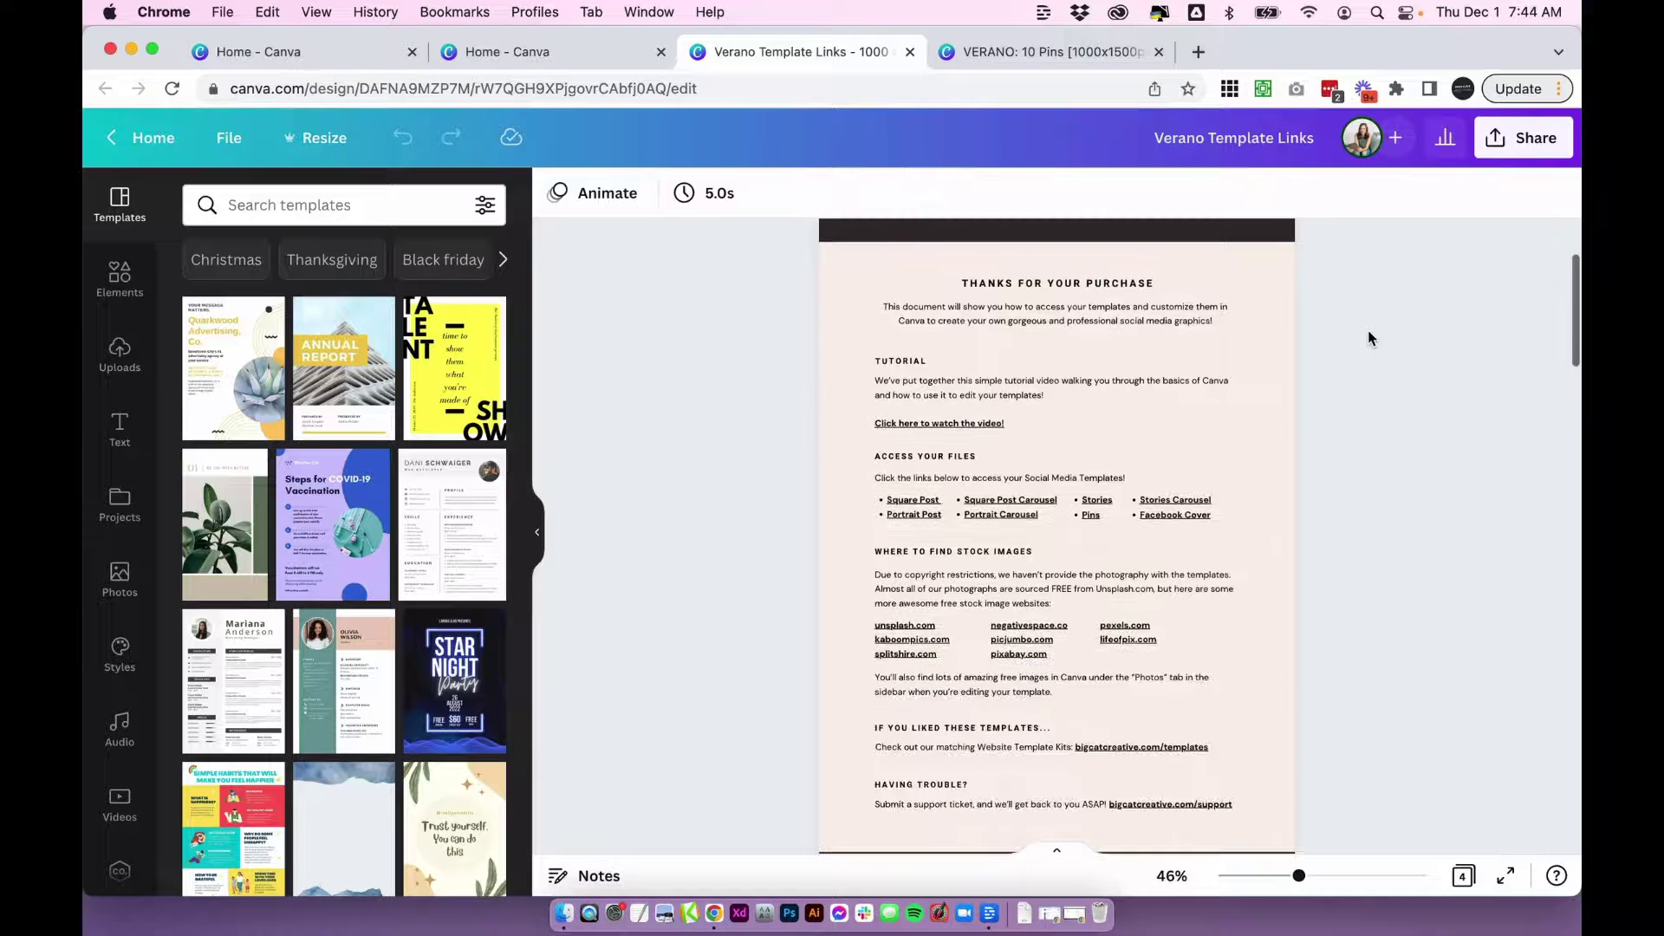
scroll(1369, 338, "up", 3)
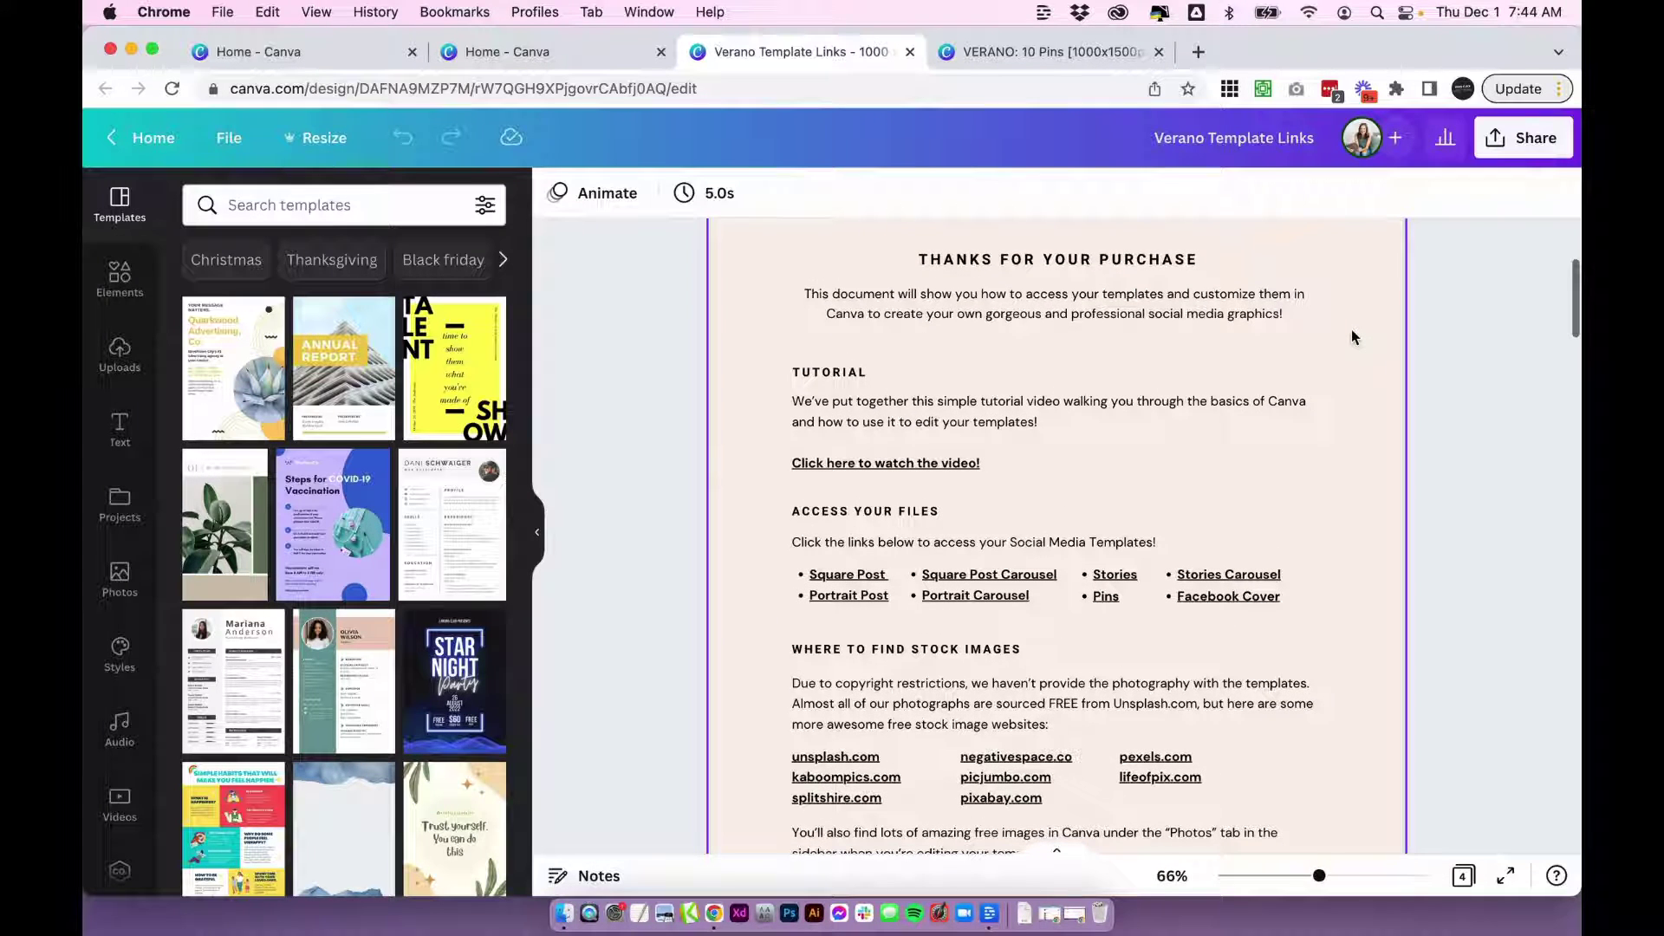
scroll(1353, 336, "down", 1)
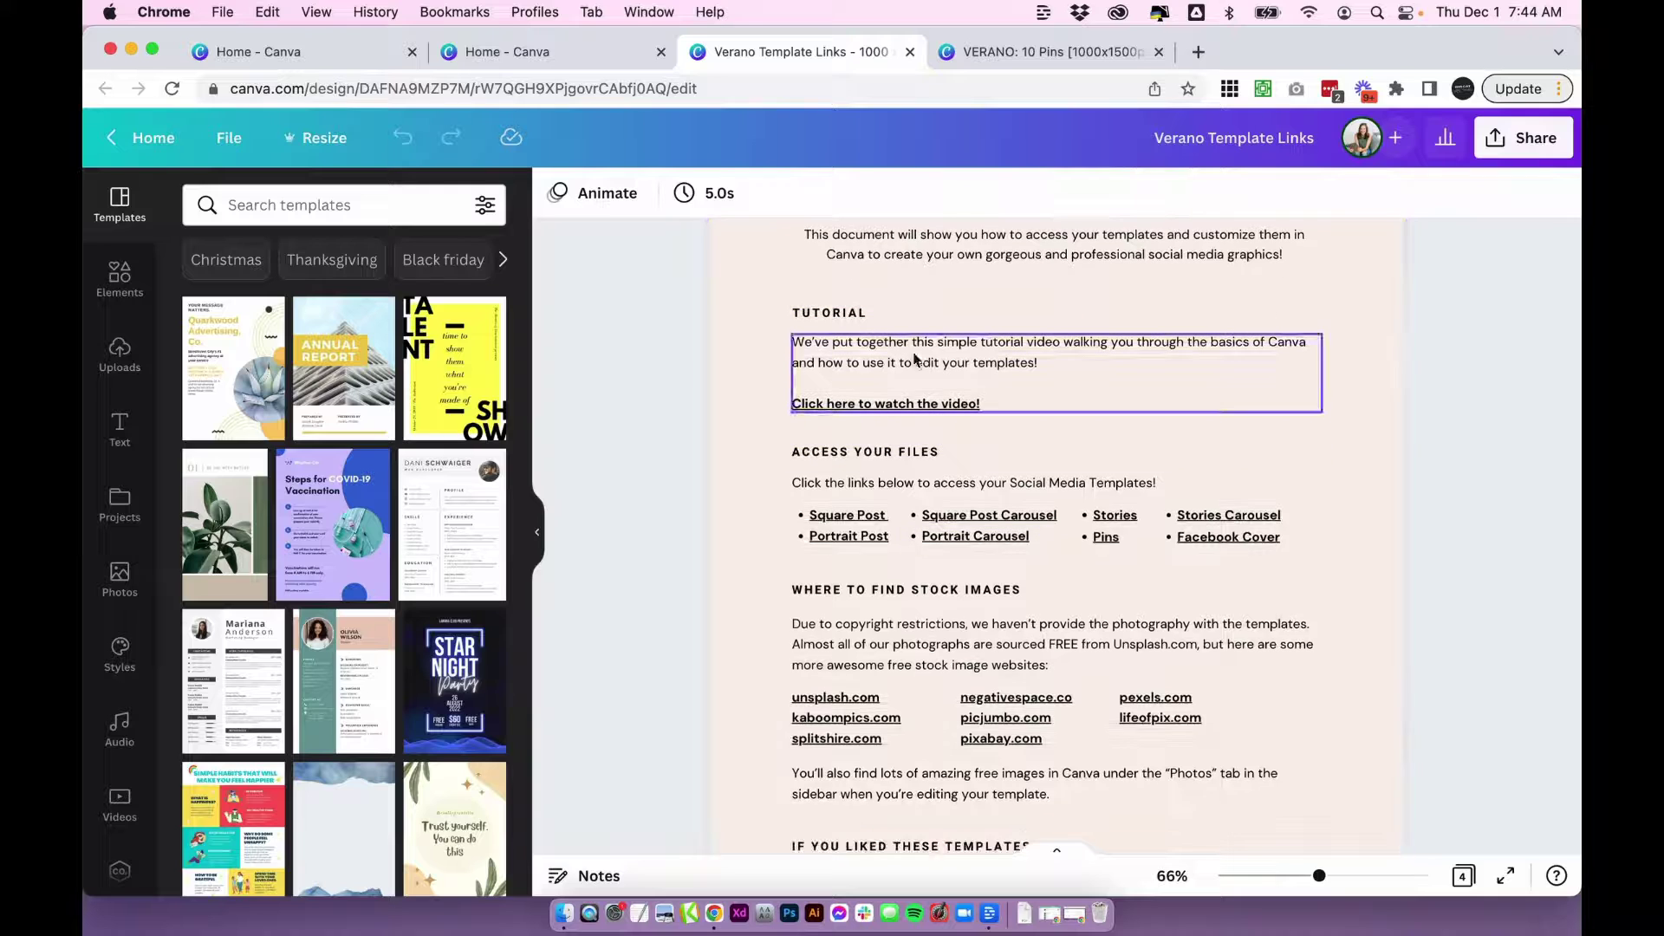
scroll(612, 485, "up", 4)
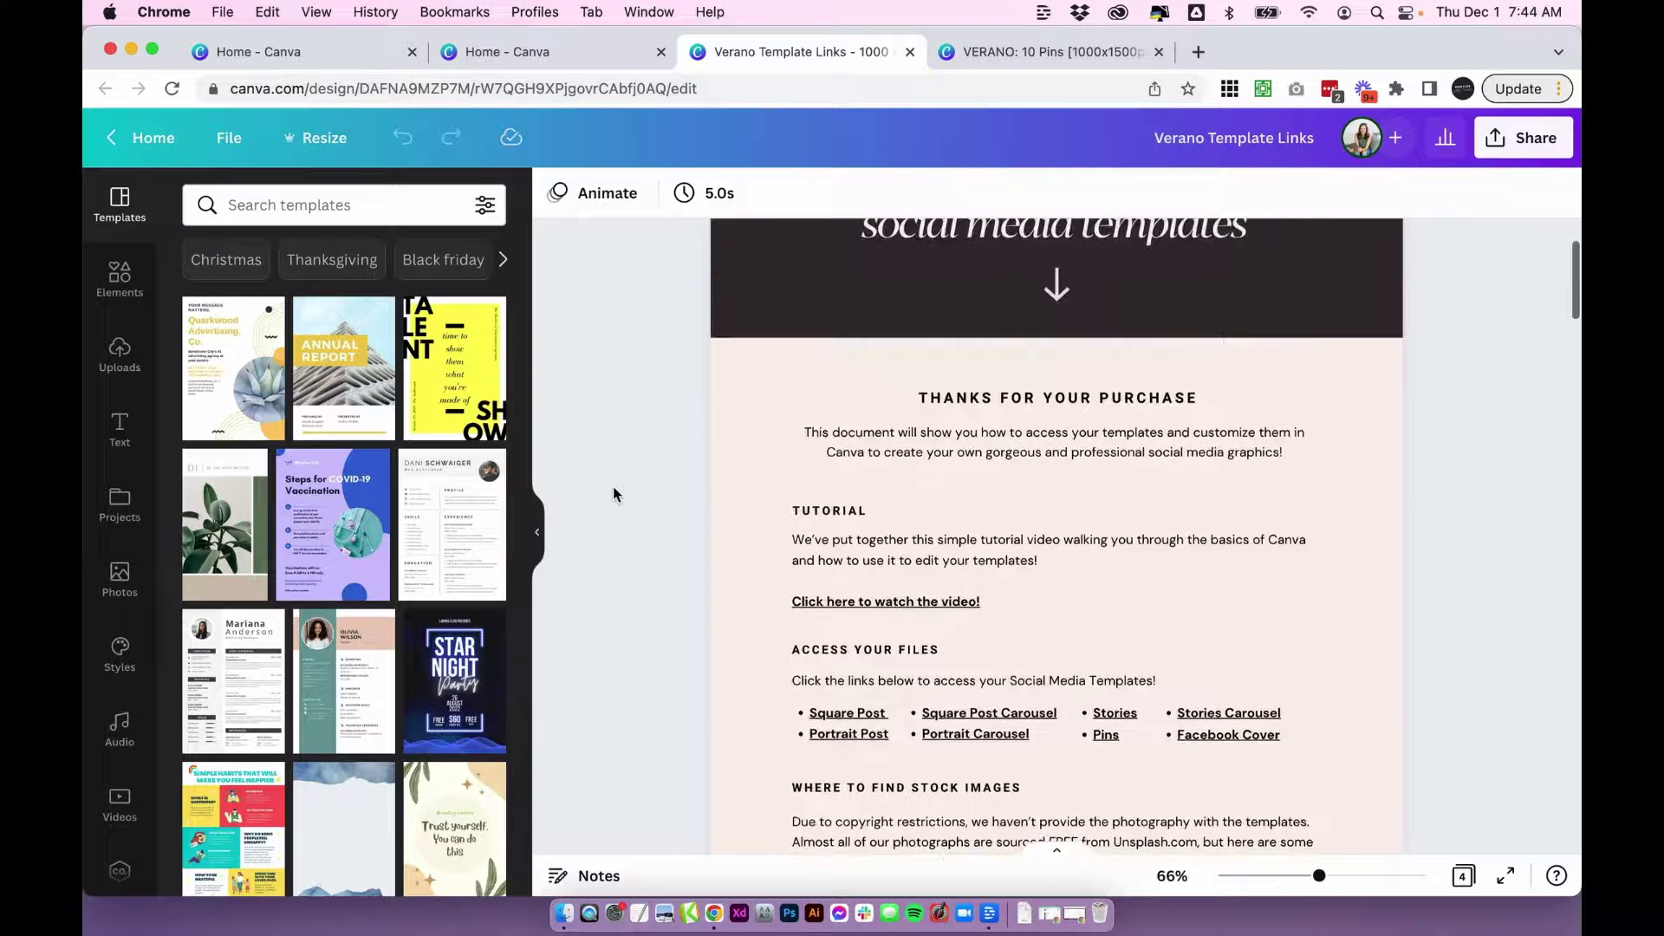
scroll(612, 494, "up", 1)
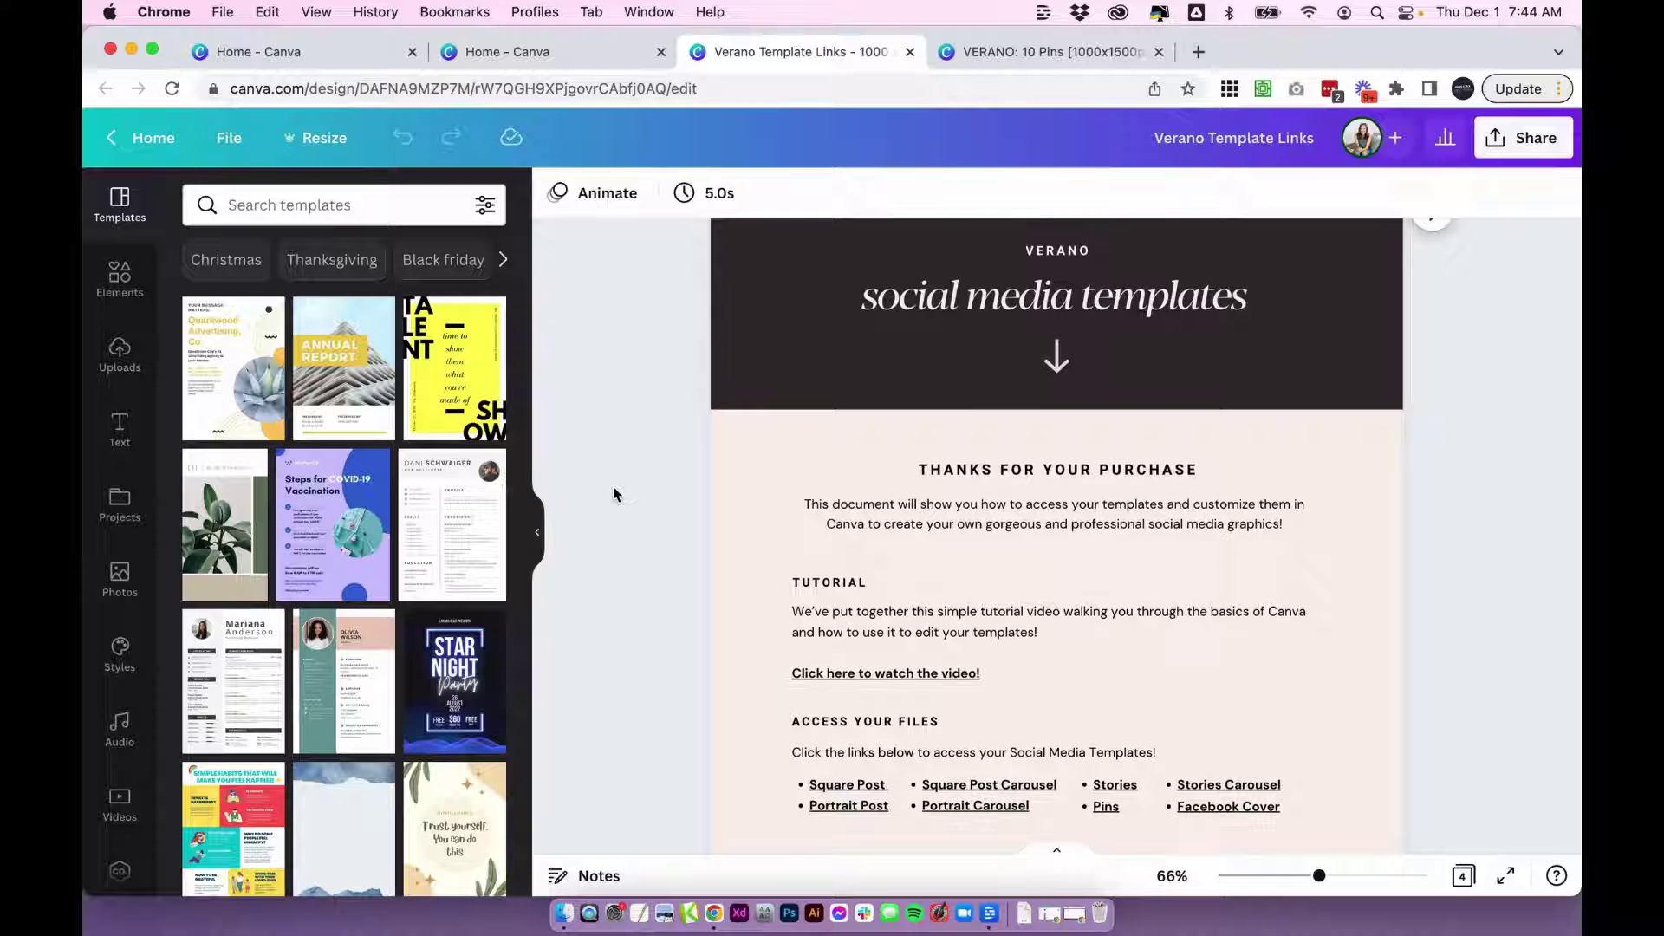
scroll(613, 492, "down", 3)
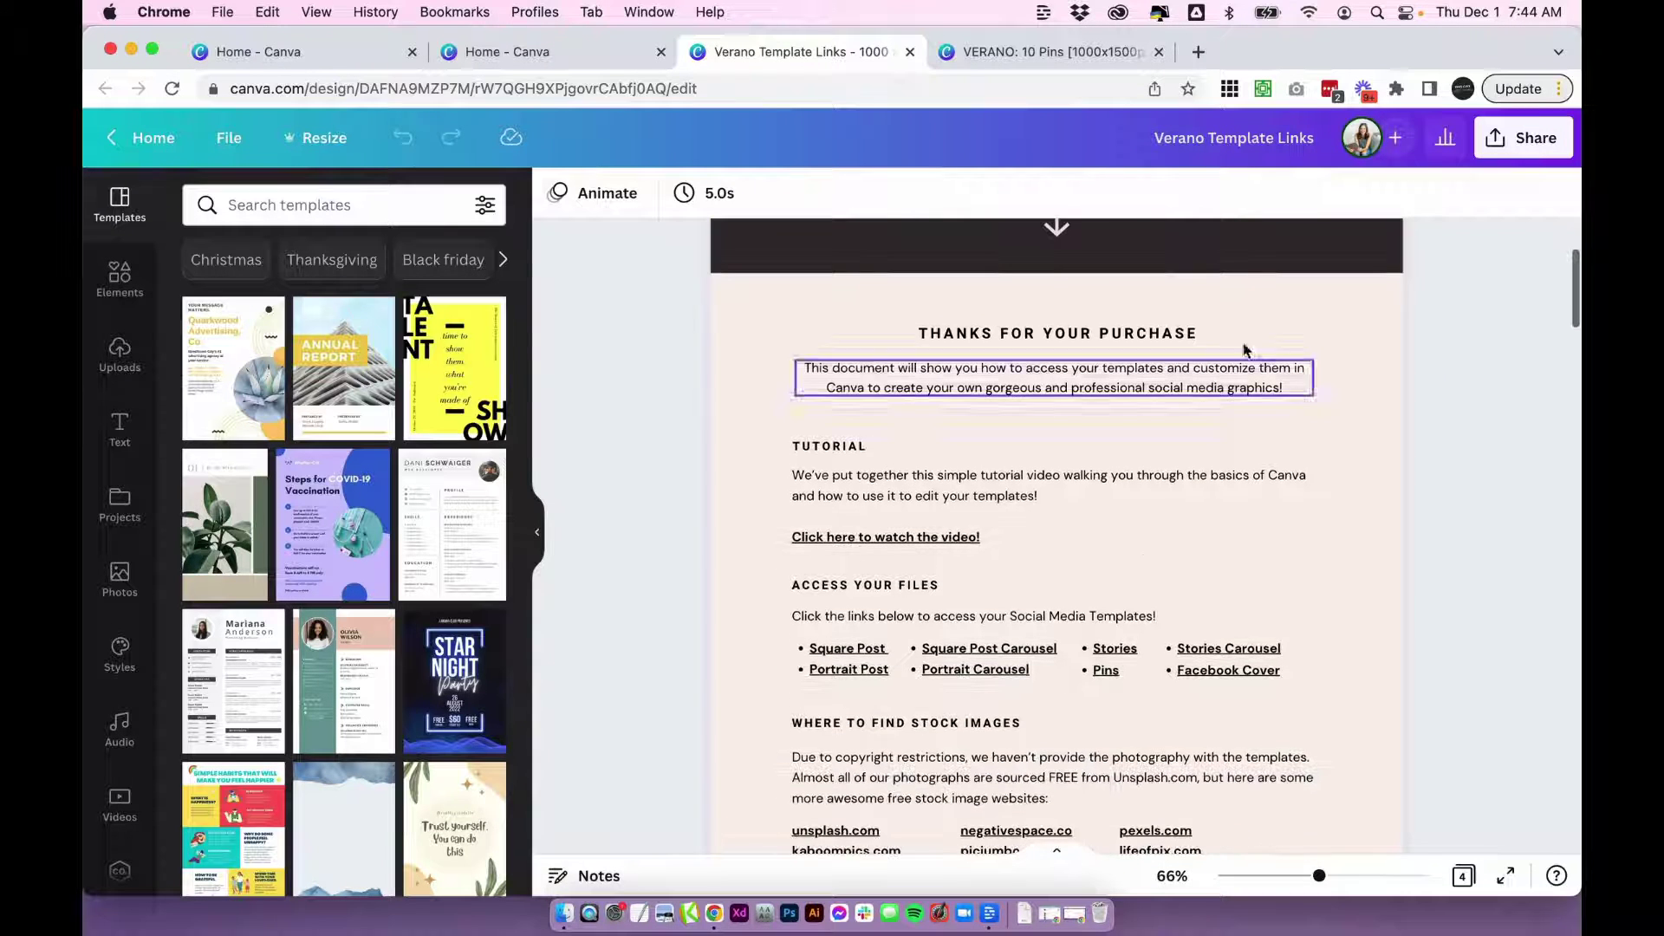
scroll(1284, 492, "up", 2)
scroll(1127, 468, "down", 4)
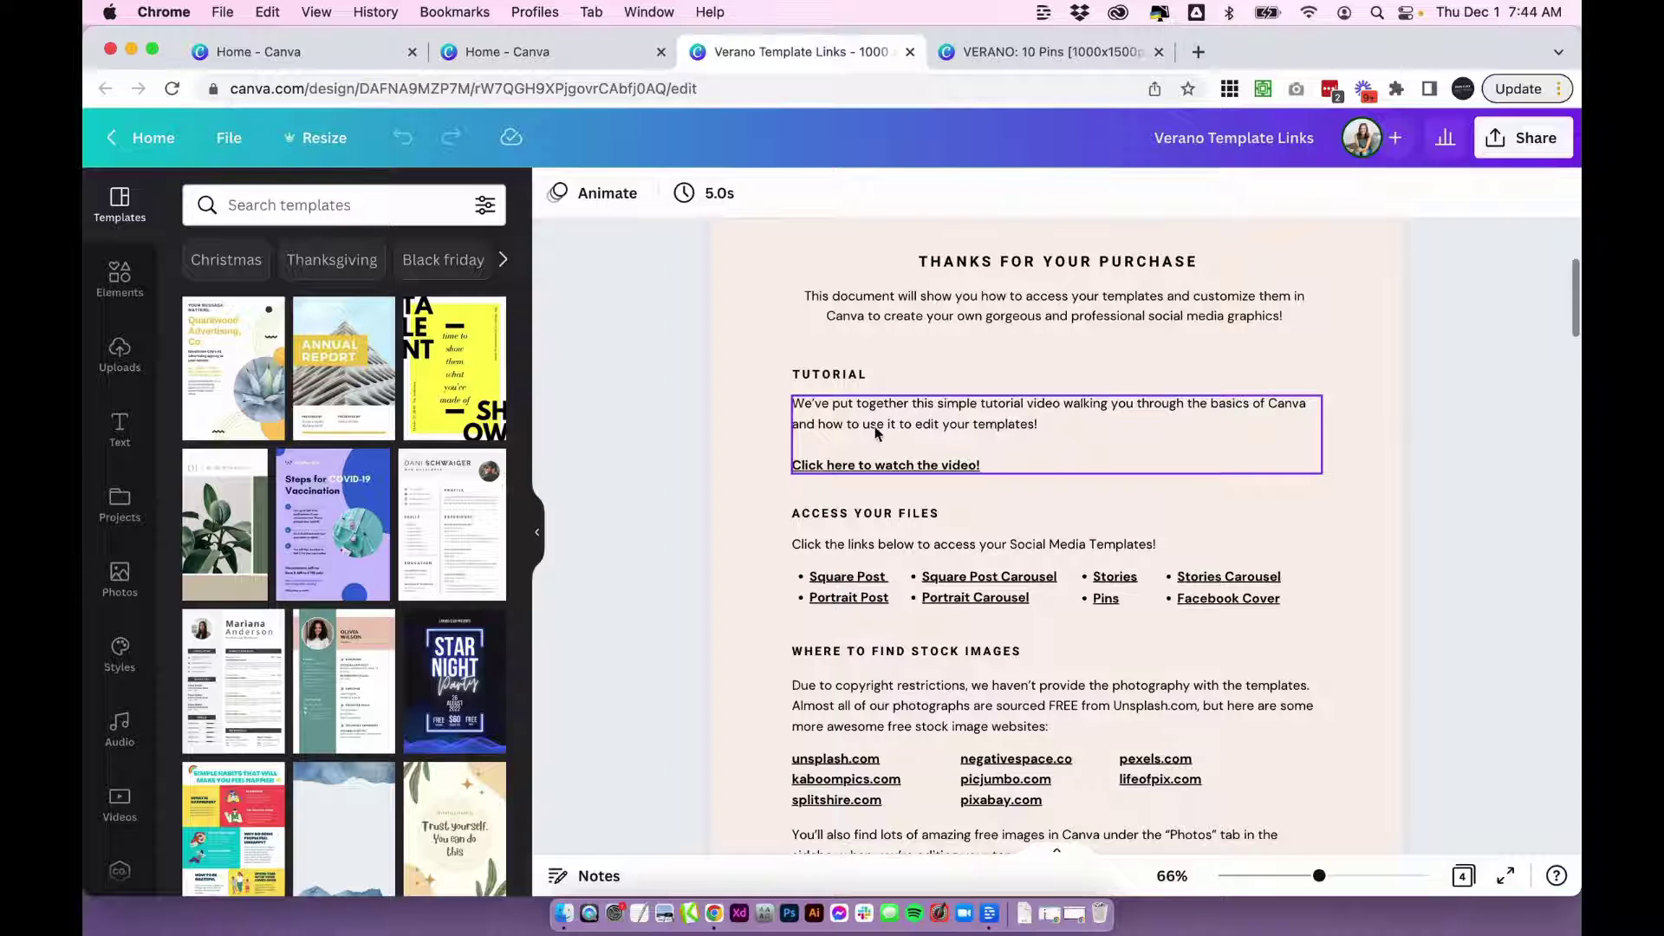
scroll(932, 468, "down", 3)
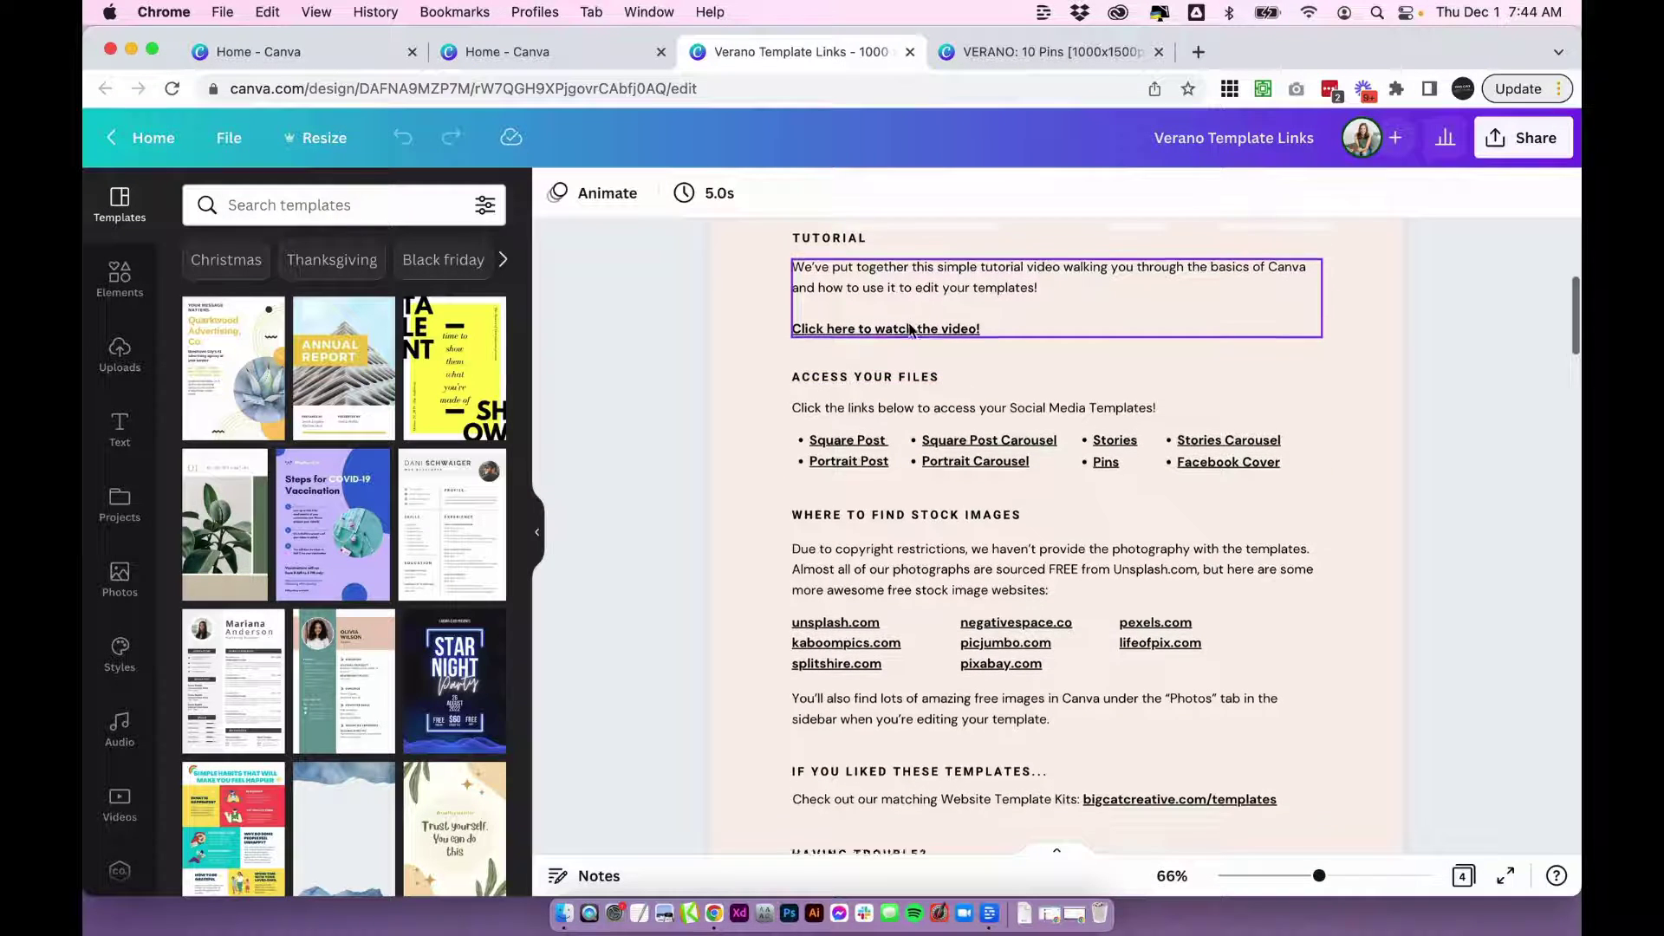
scroll(862, 407, "down", 1)
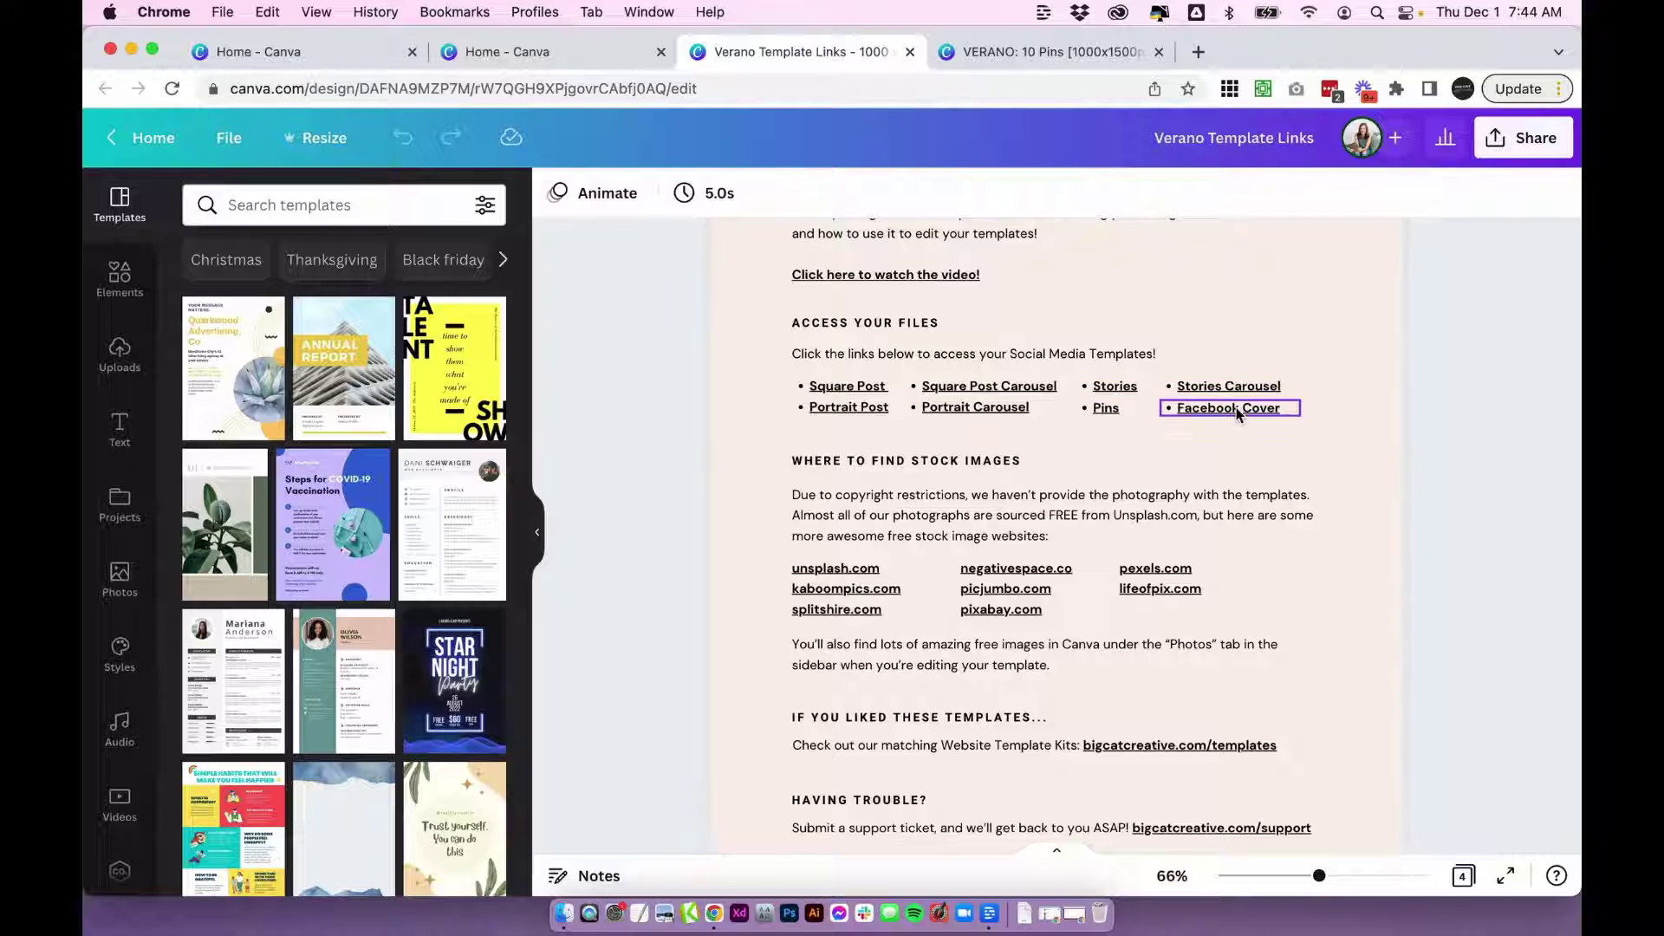
Select the Square Post Carousel, Stories and Pins link text boxes under Access Your Files.
left_click(993, 389)
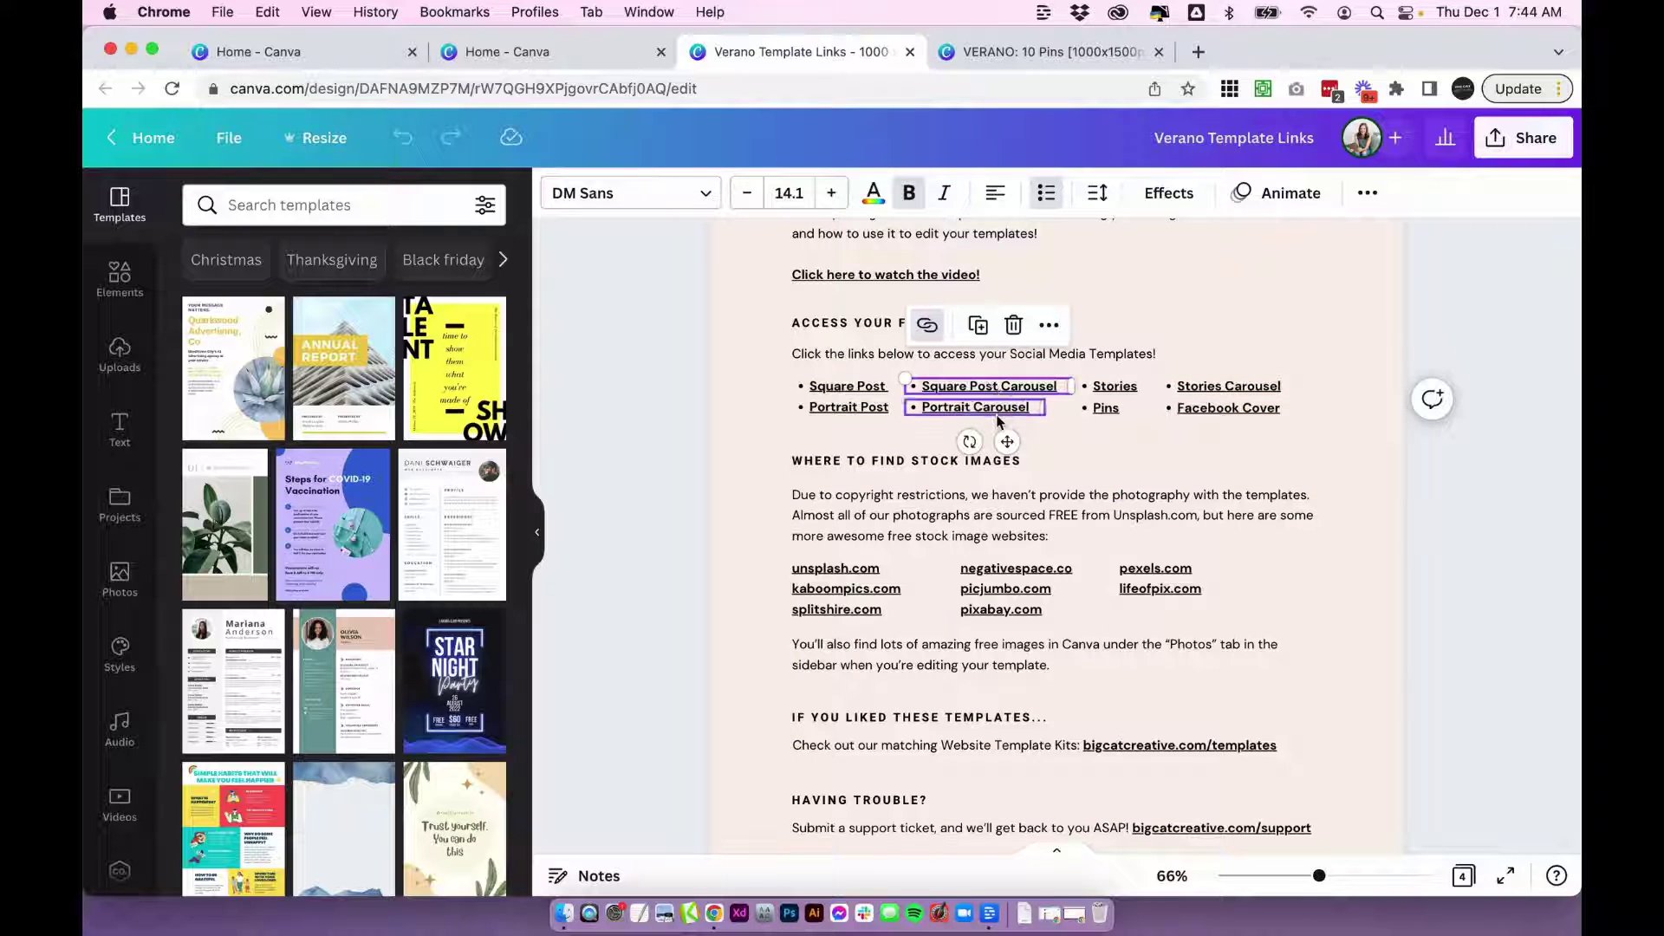
left_click(1115, 386)
left_click(1106, 408)
left_click(1445, 360)
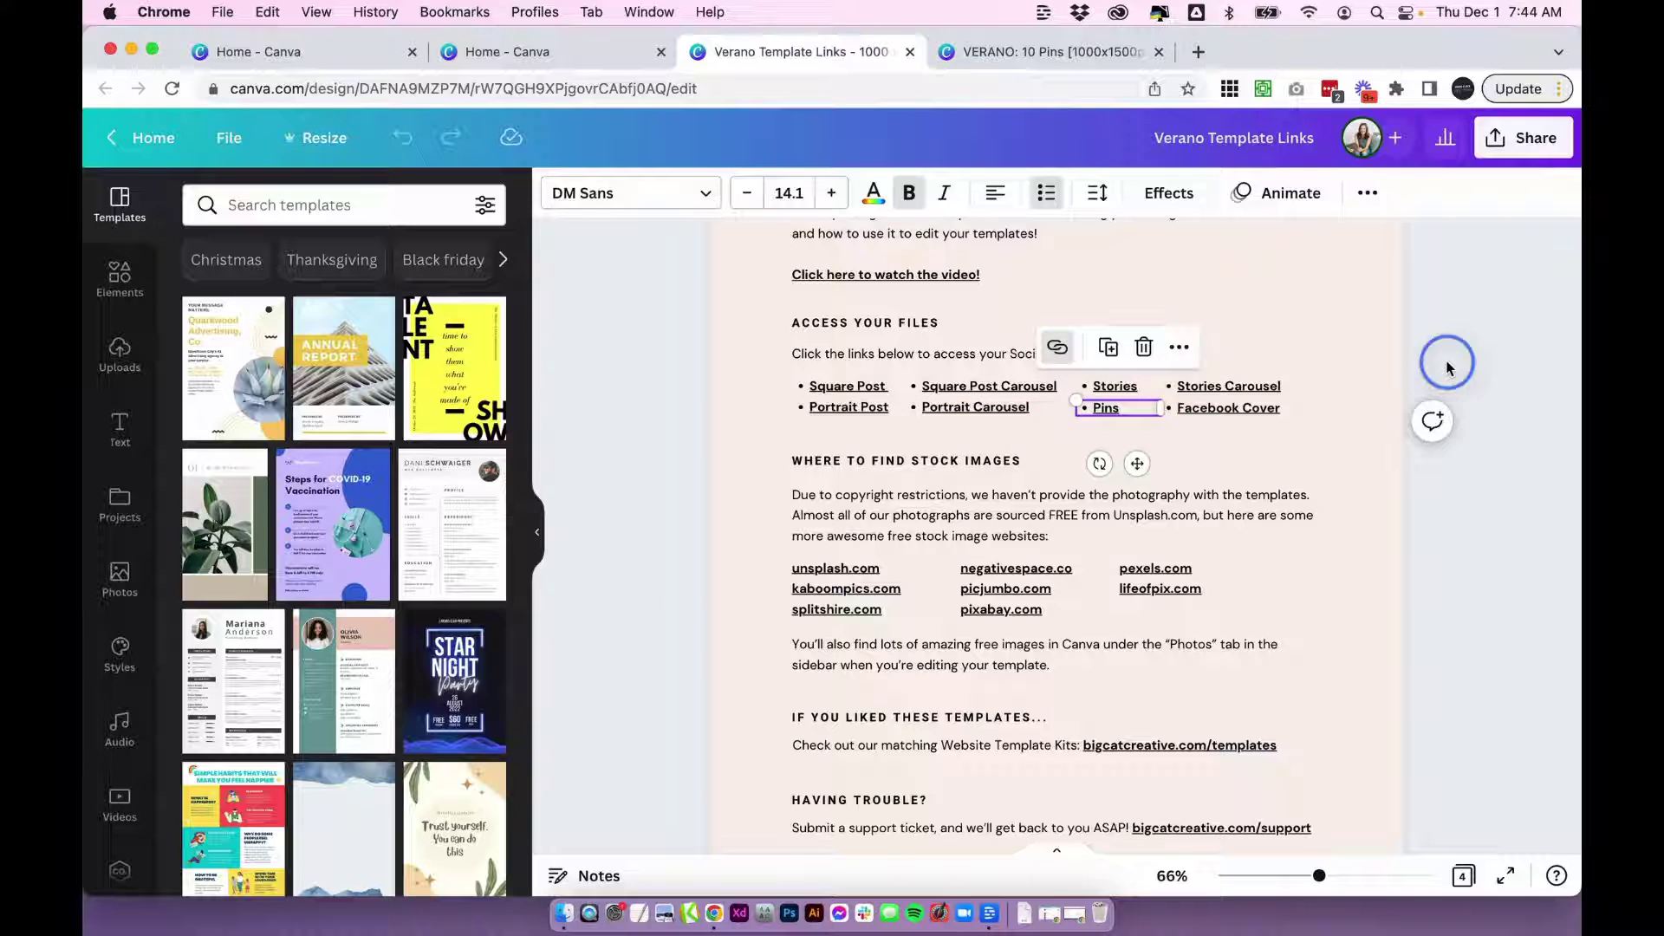
scroll(1378, 380, "down", 2)
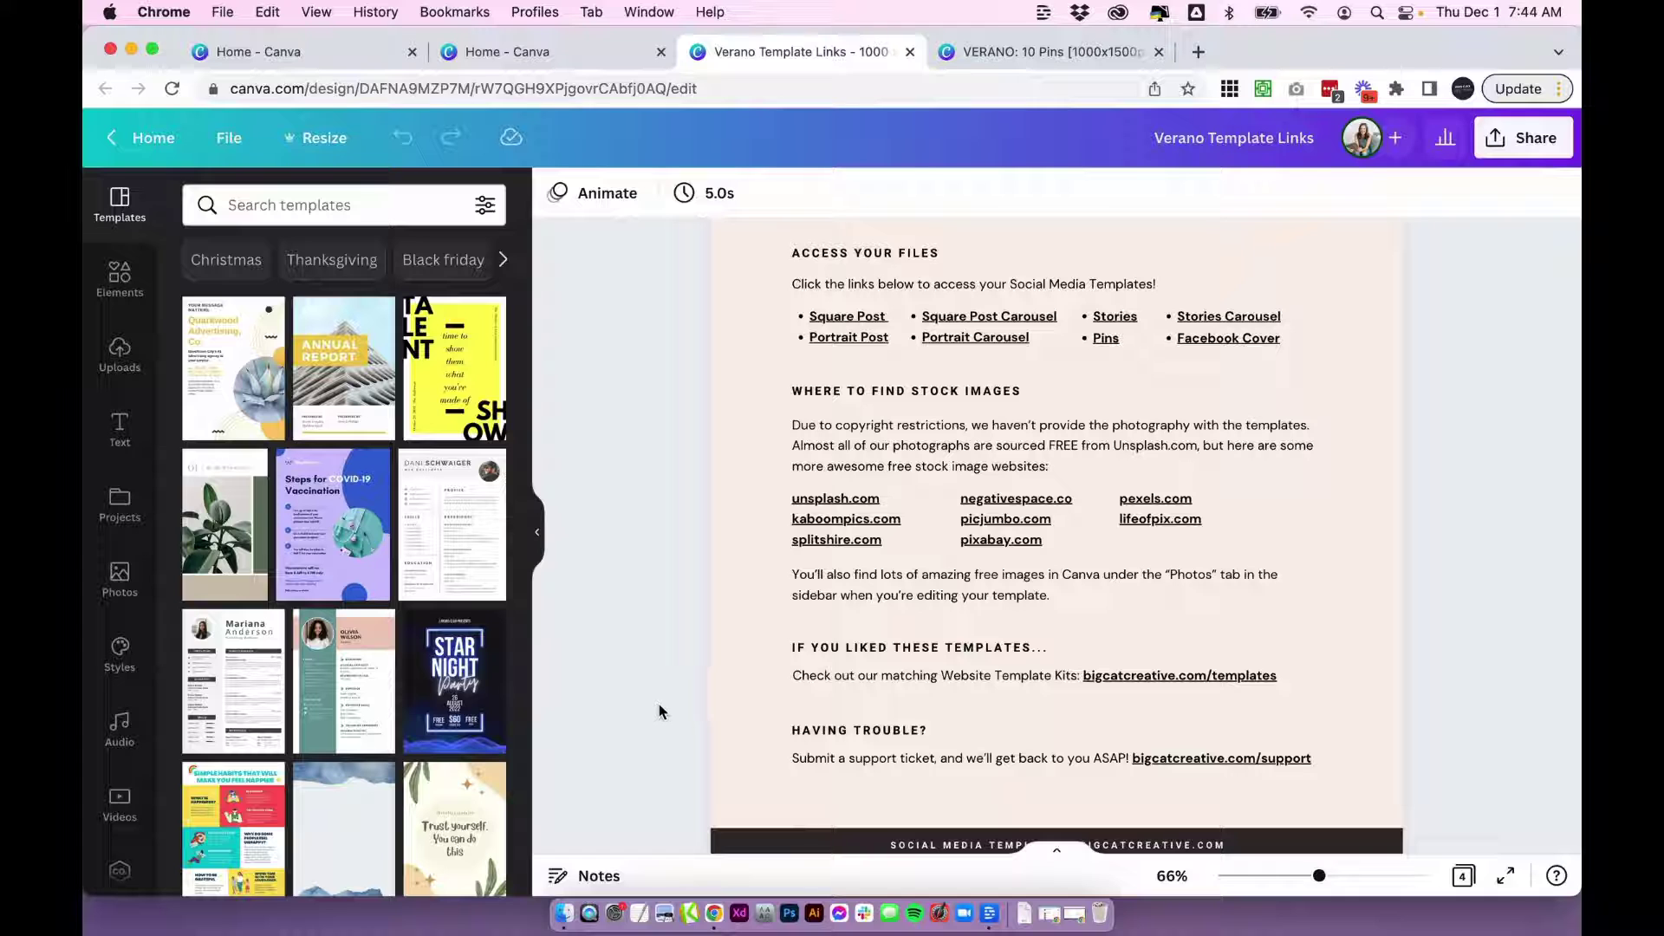
scroll(867, 667, "down", 7)
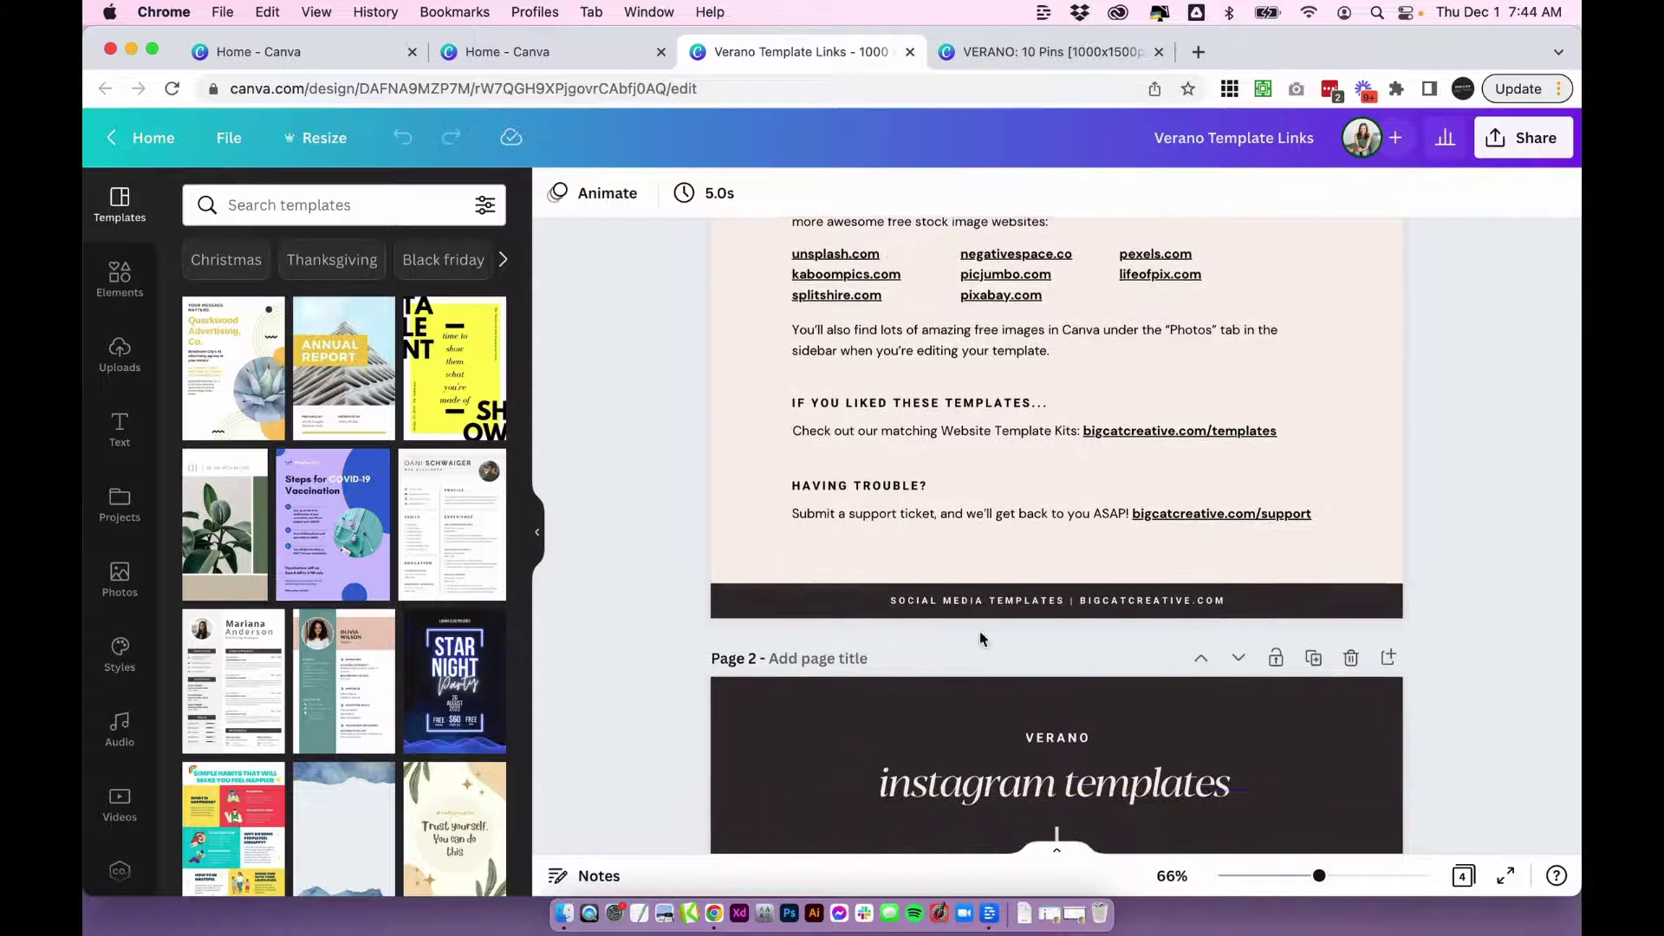
scroll(980, 639, "up", 7)
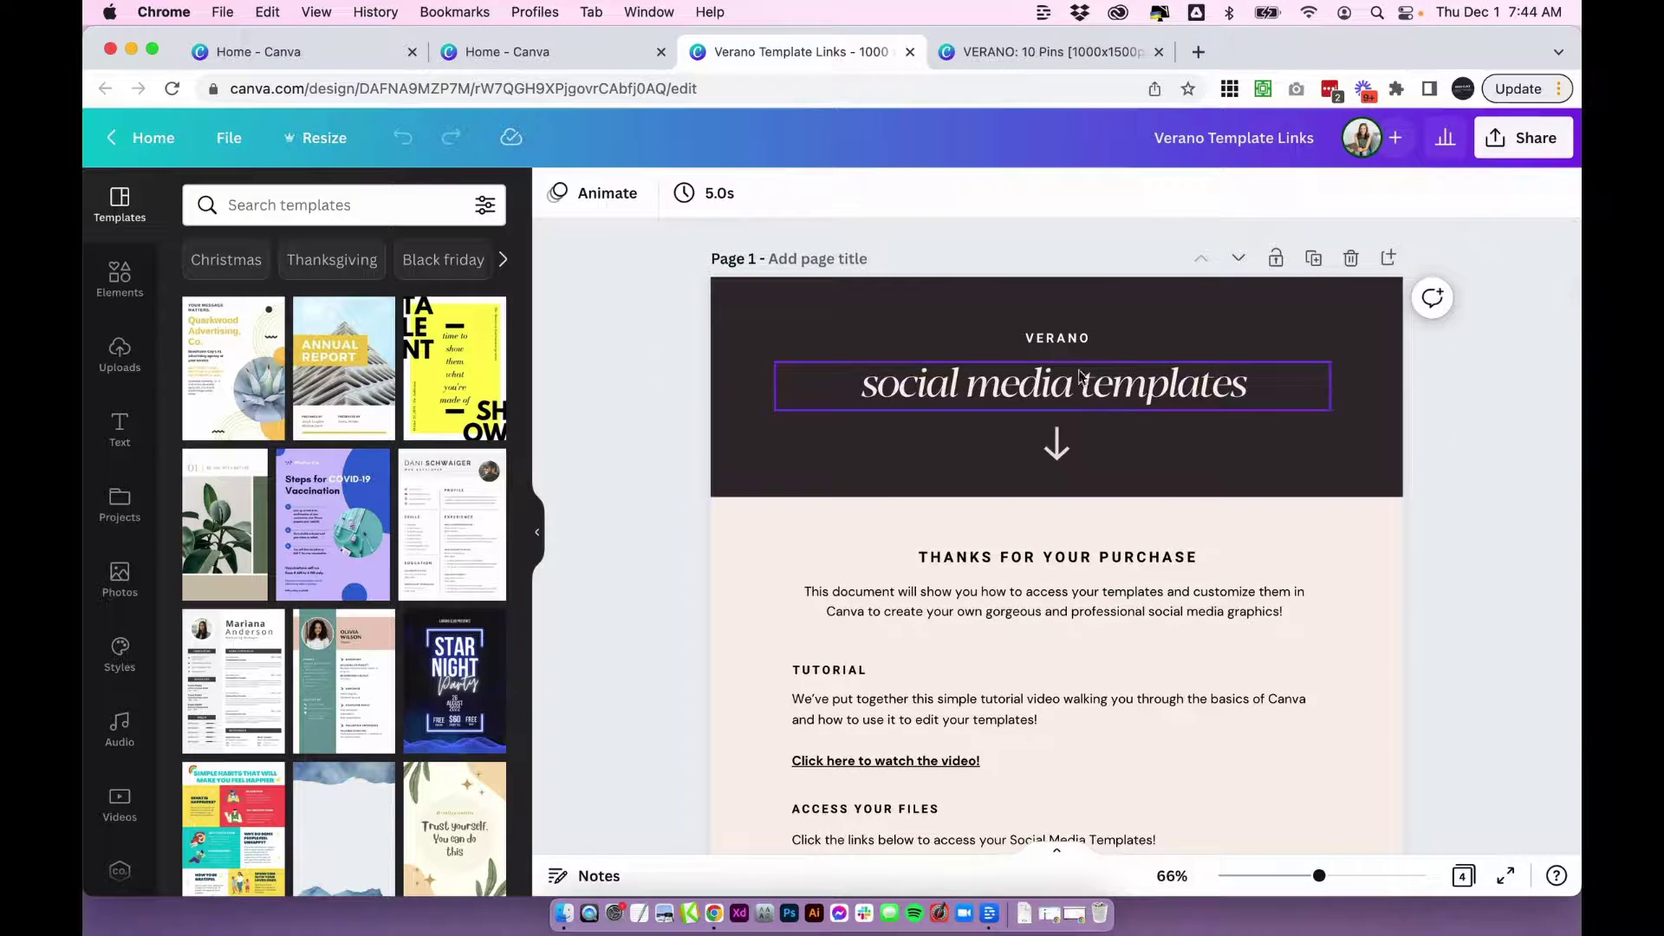
scroll(1041, 450, "down", 4)
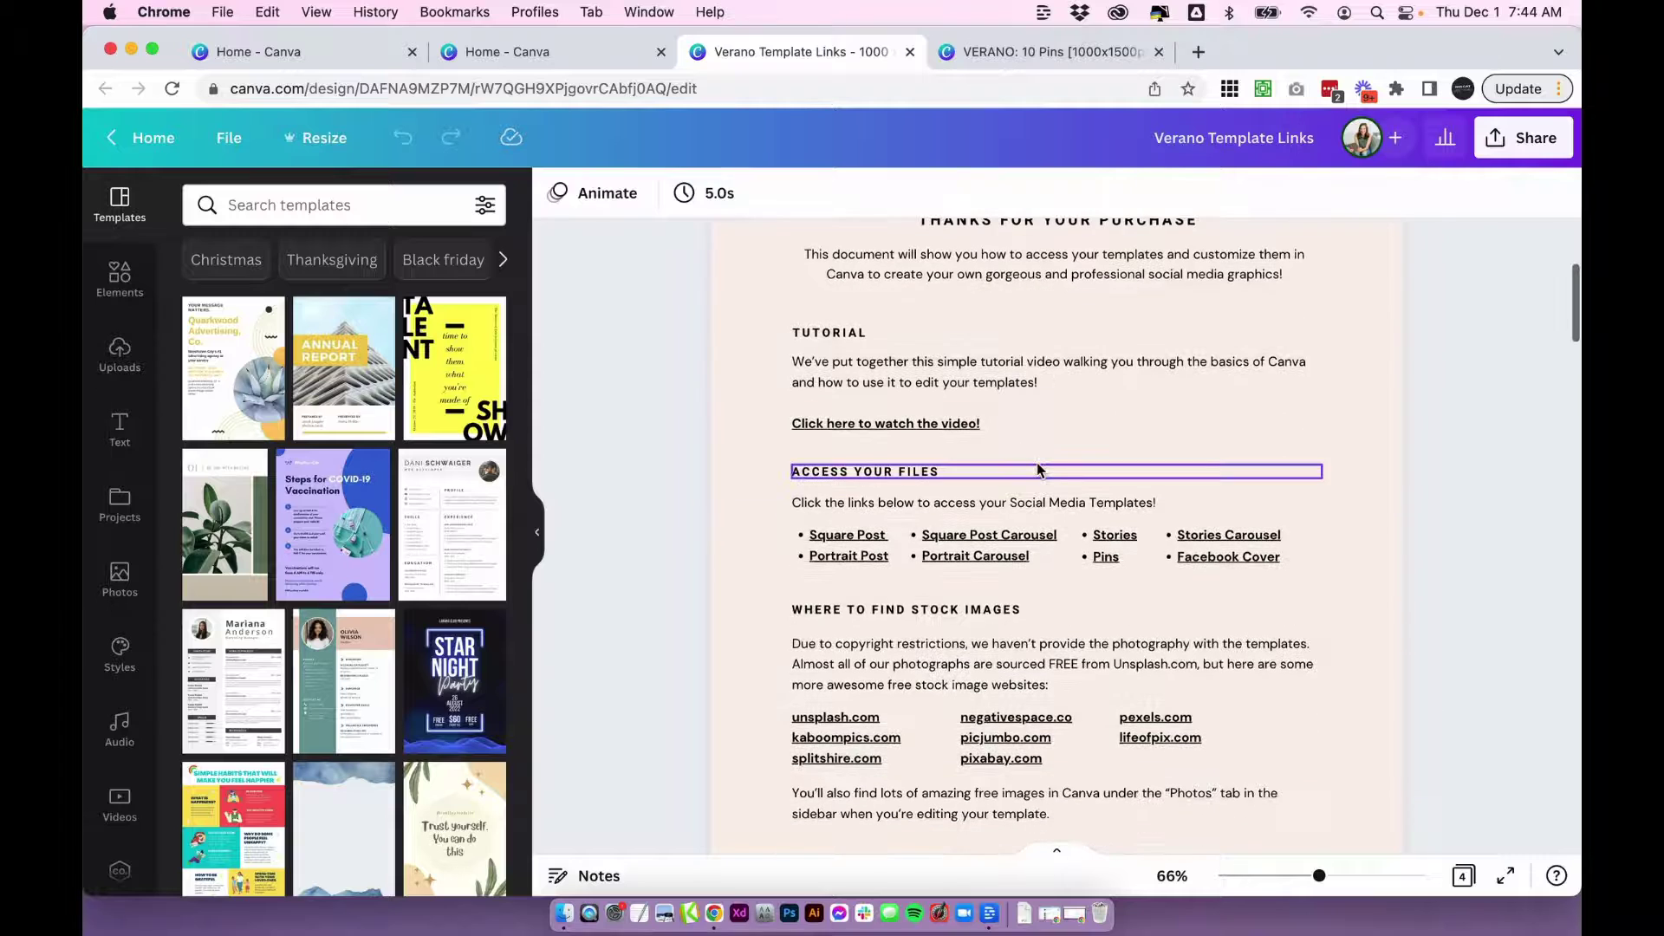
scroll(1118, 521, "down", 1)
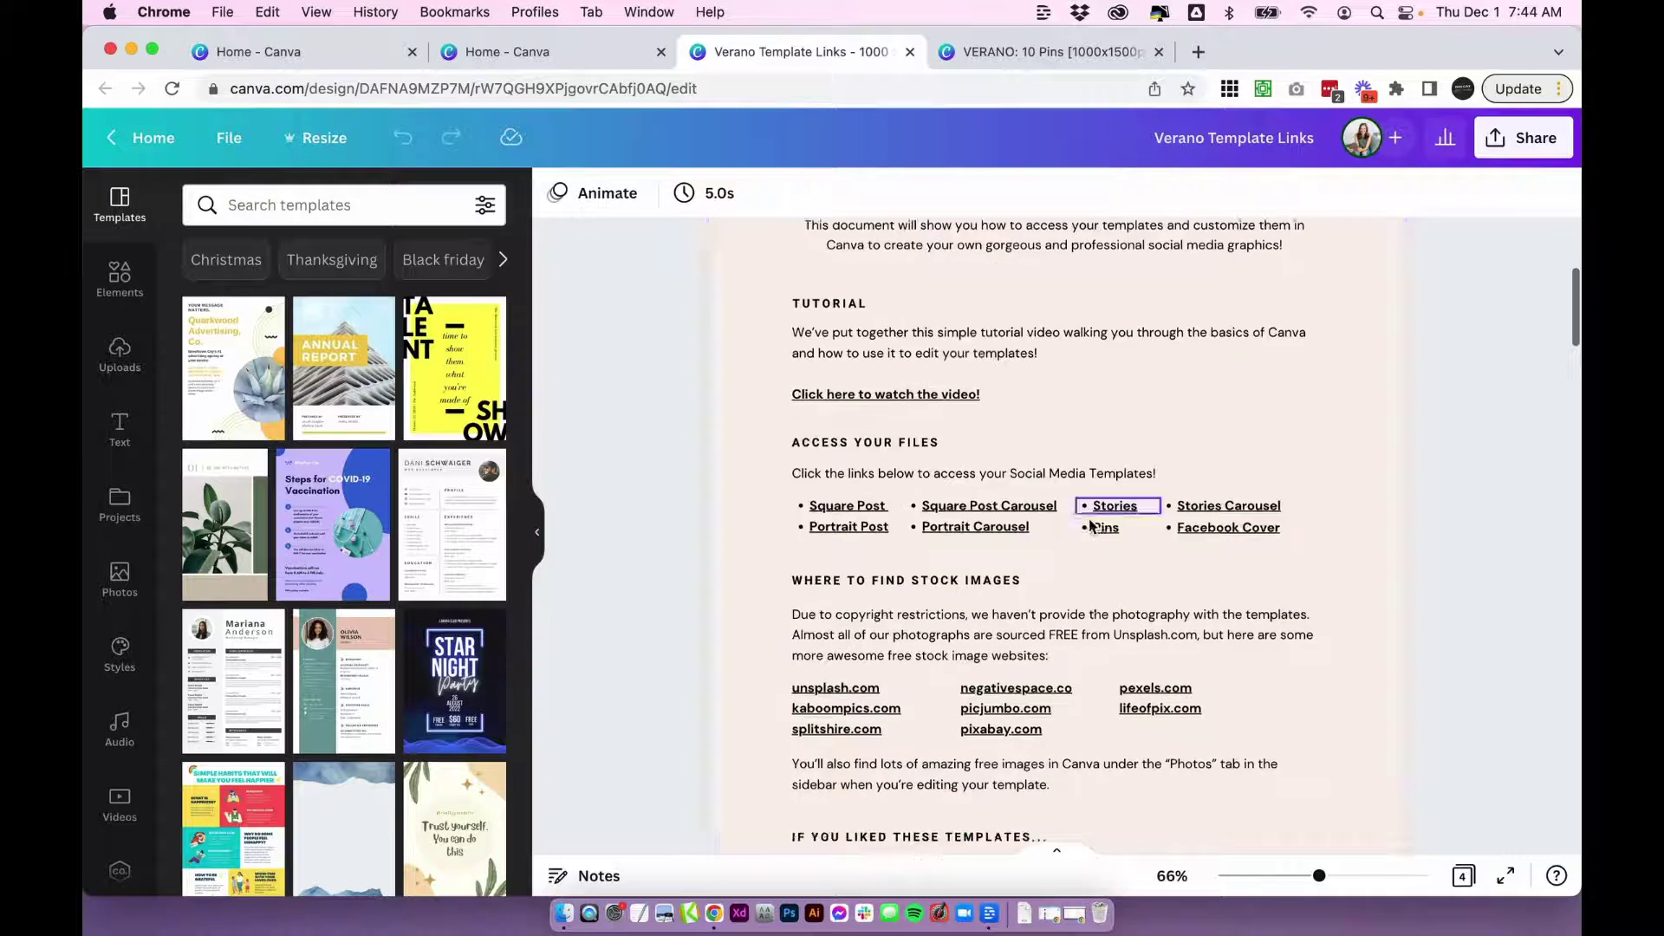
scroll(1088, 524, "up", 5)
scroll(1089, 524, "down", 4)
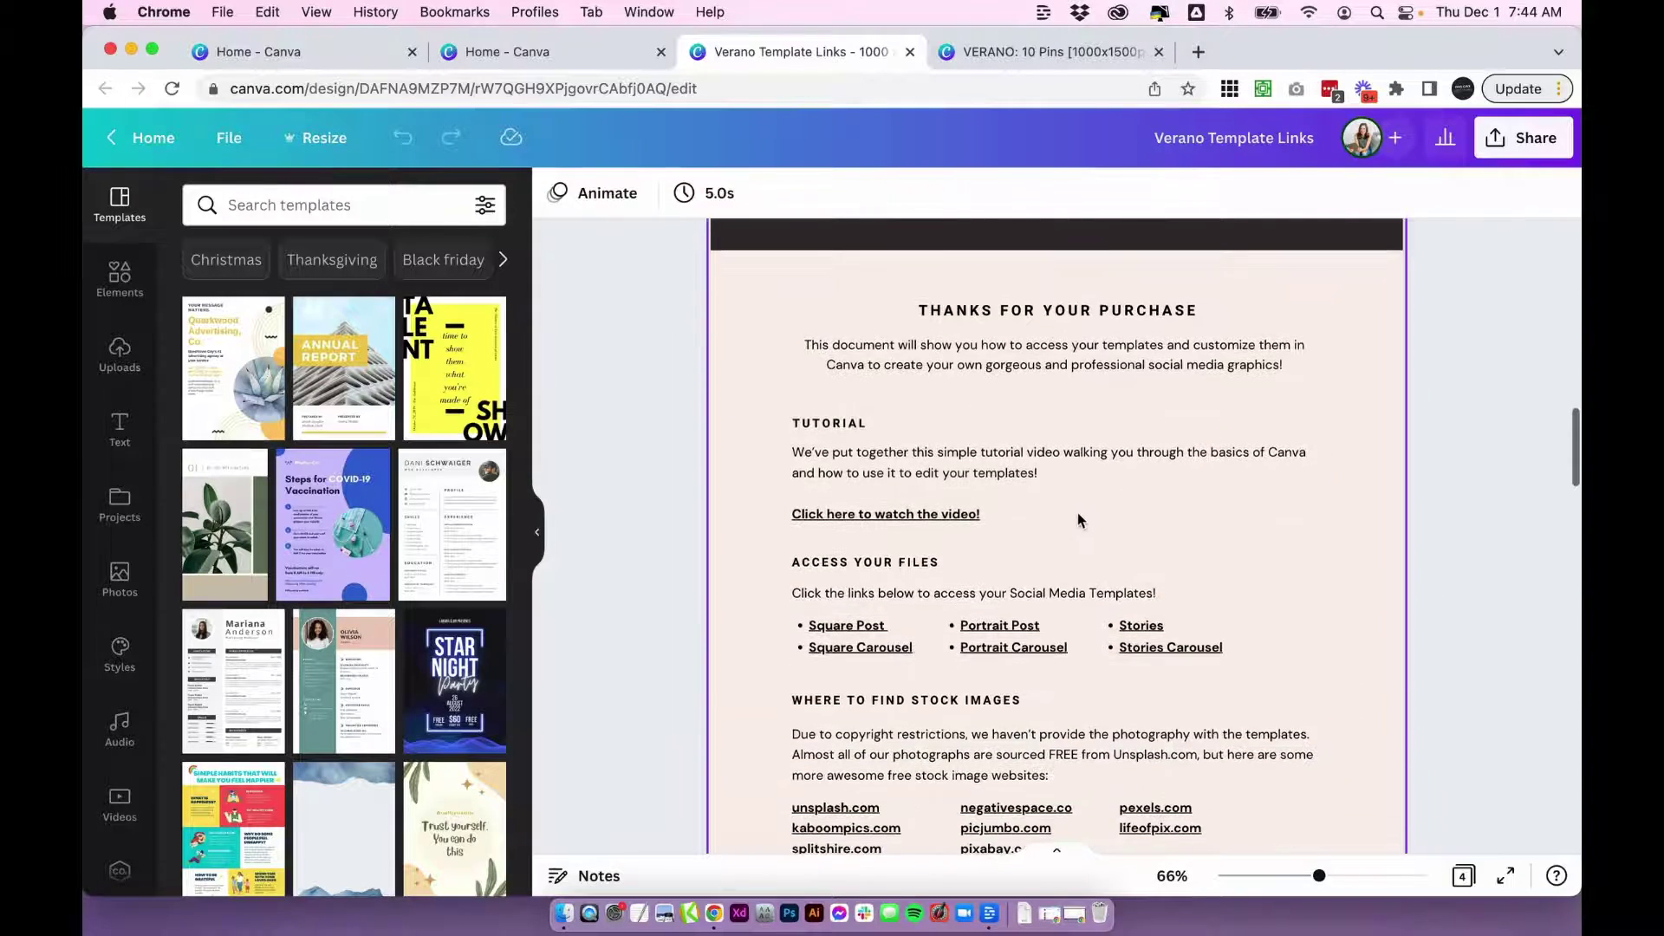
scroll(960, 684, "down", 9)
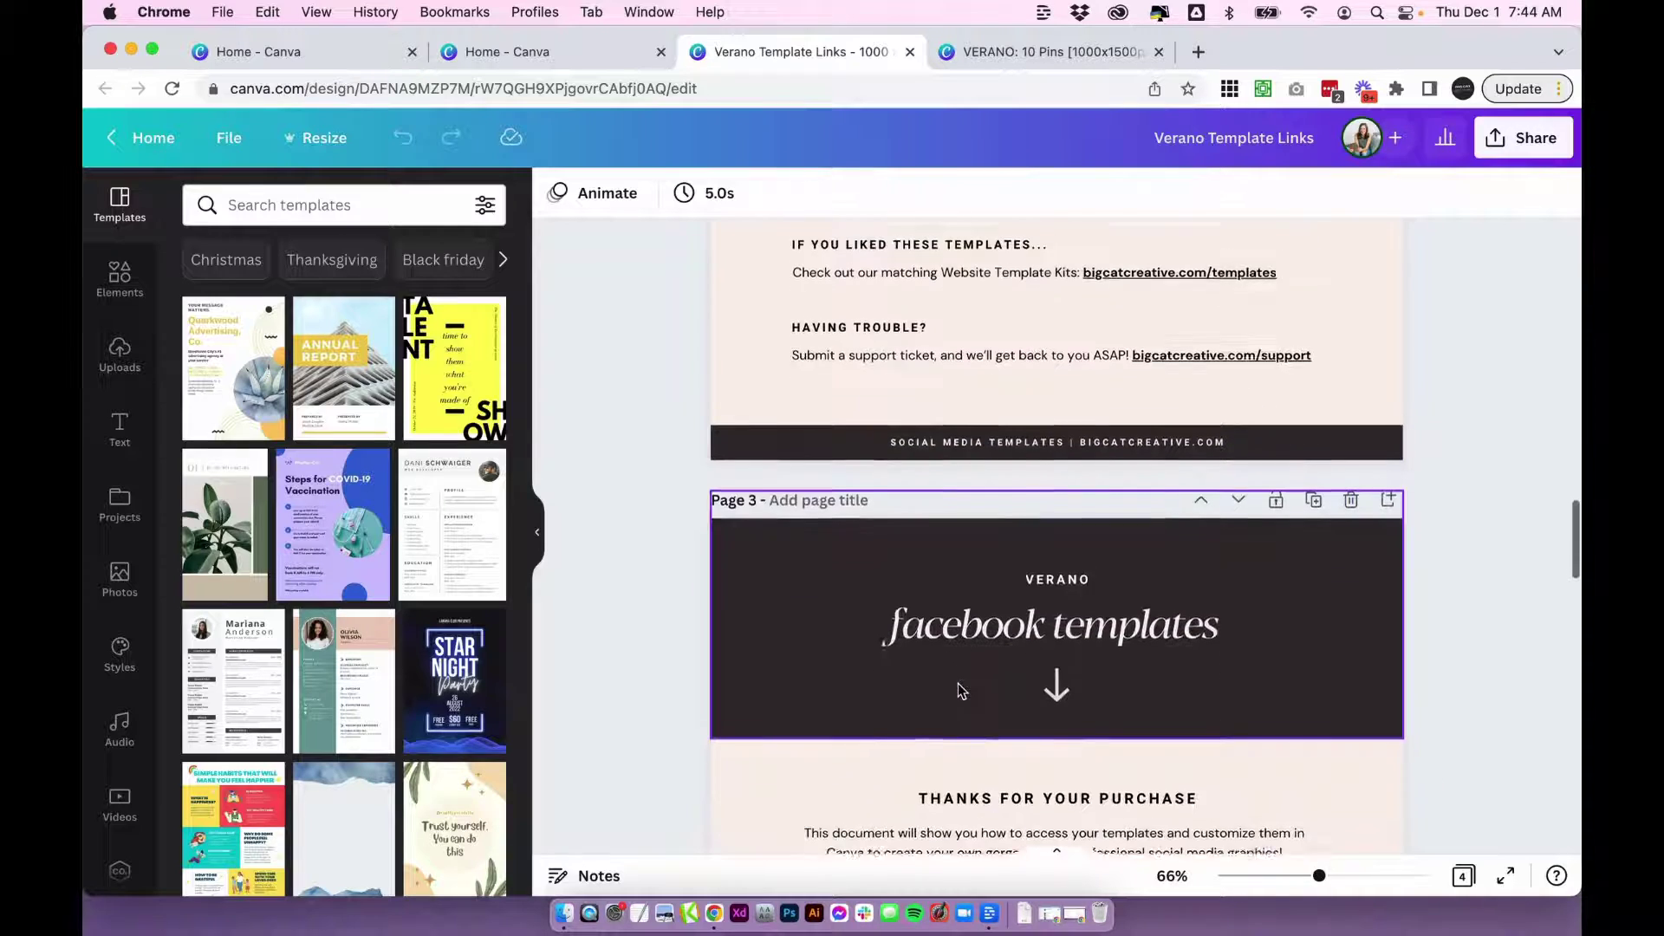
scroll(961, 684, "down", 4)
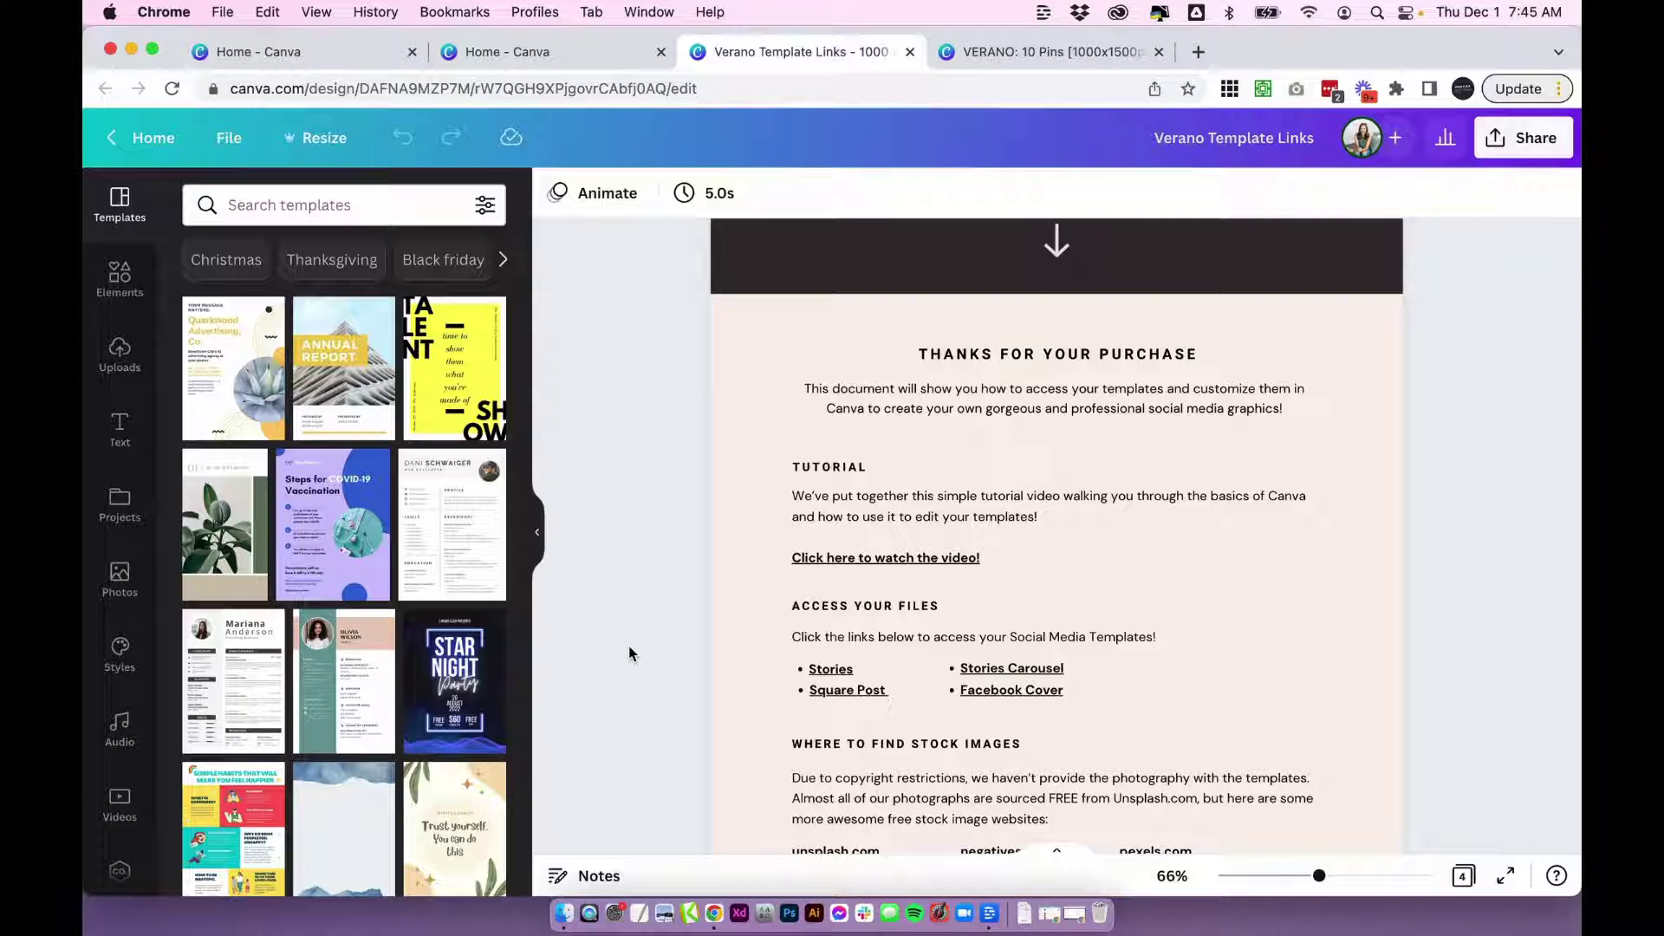
scroll(630, 654, "up", 10)
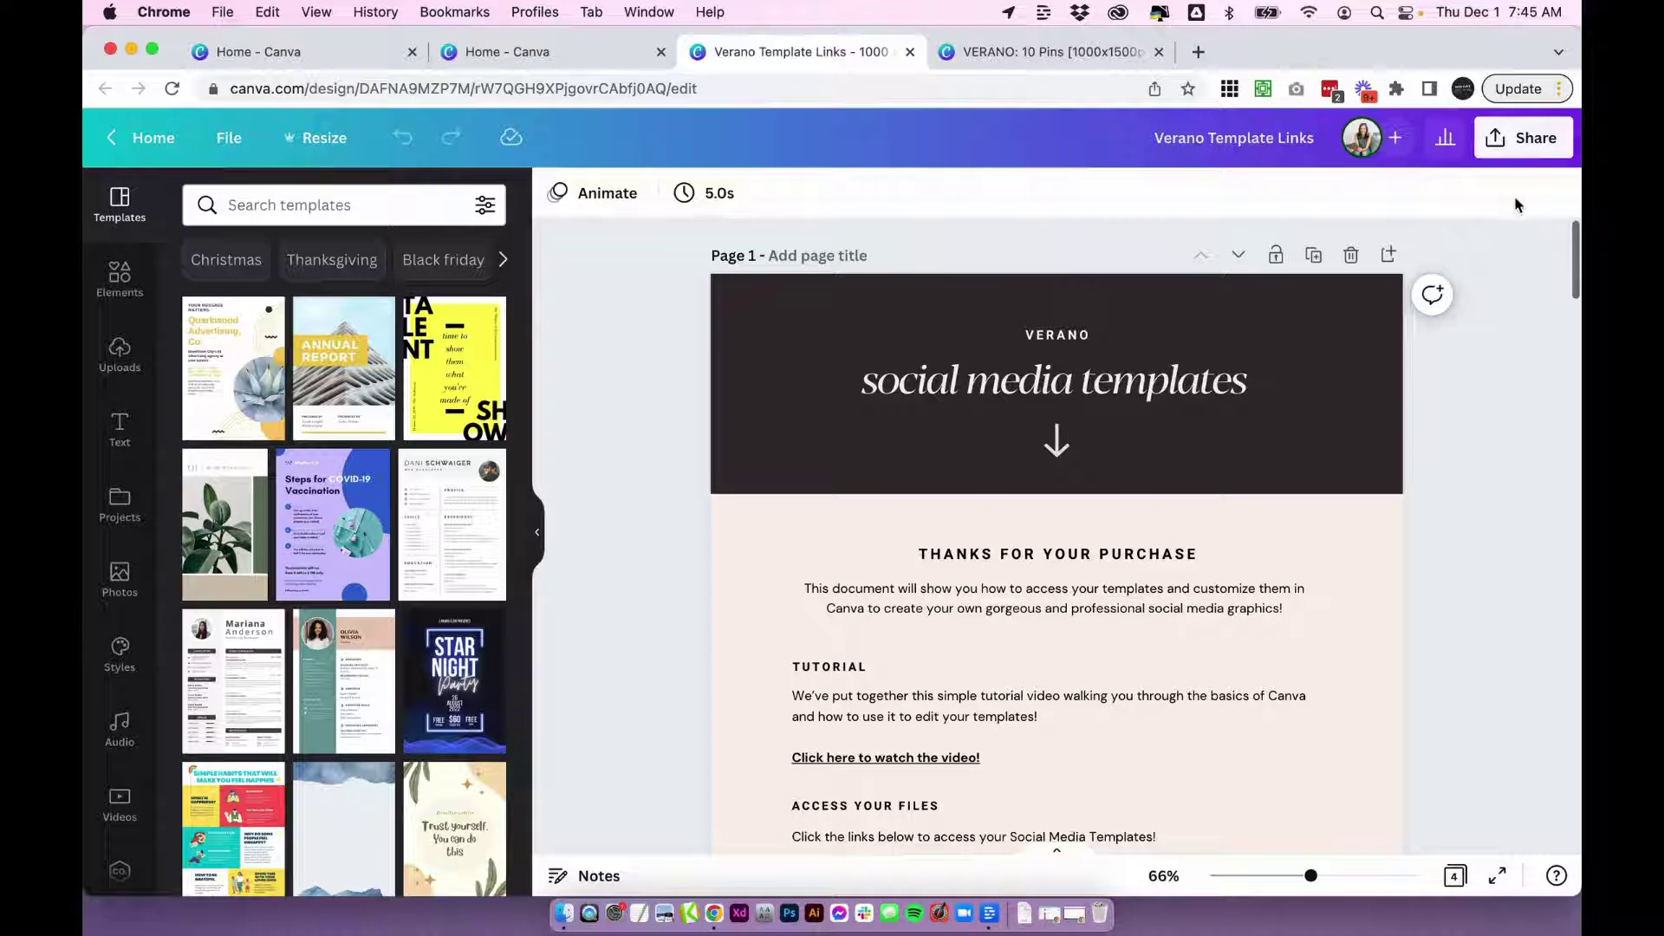
left_click(1541, 143)
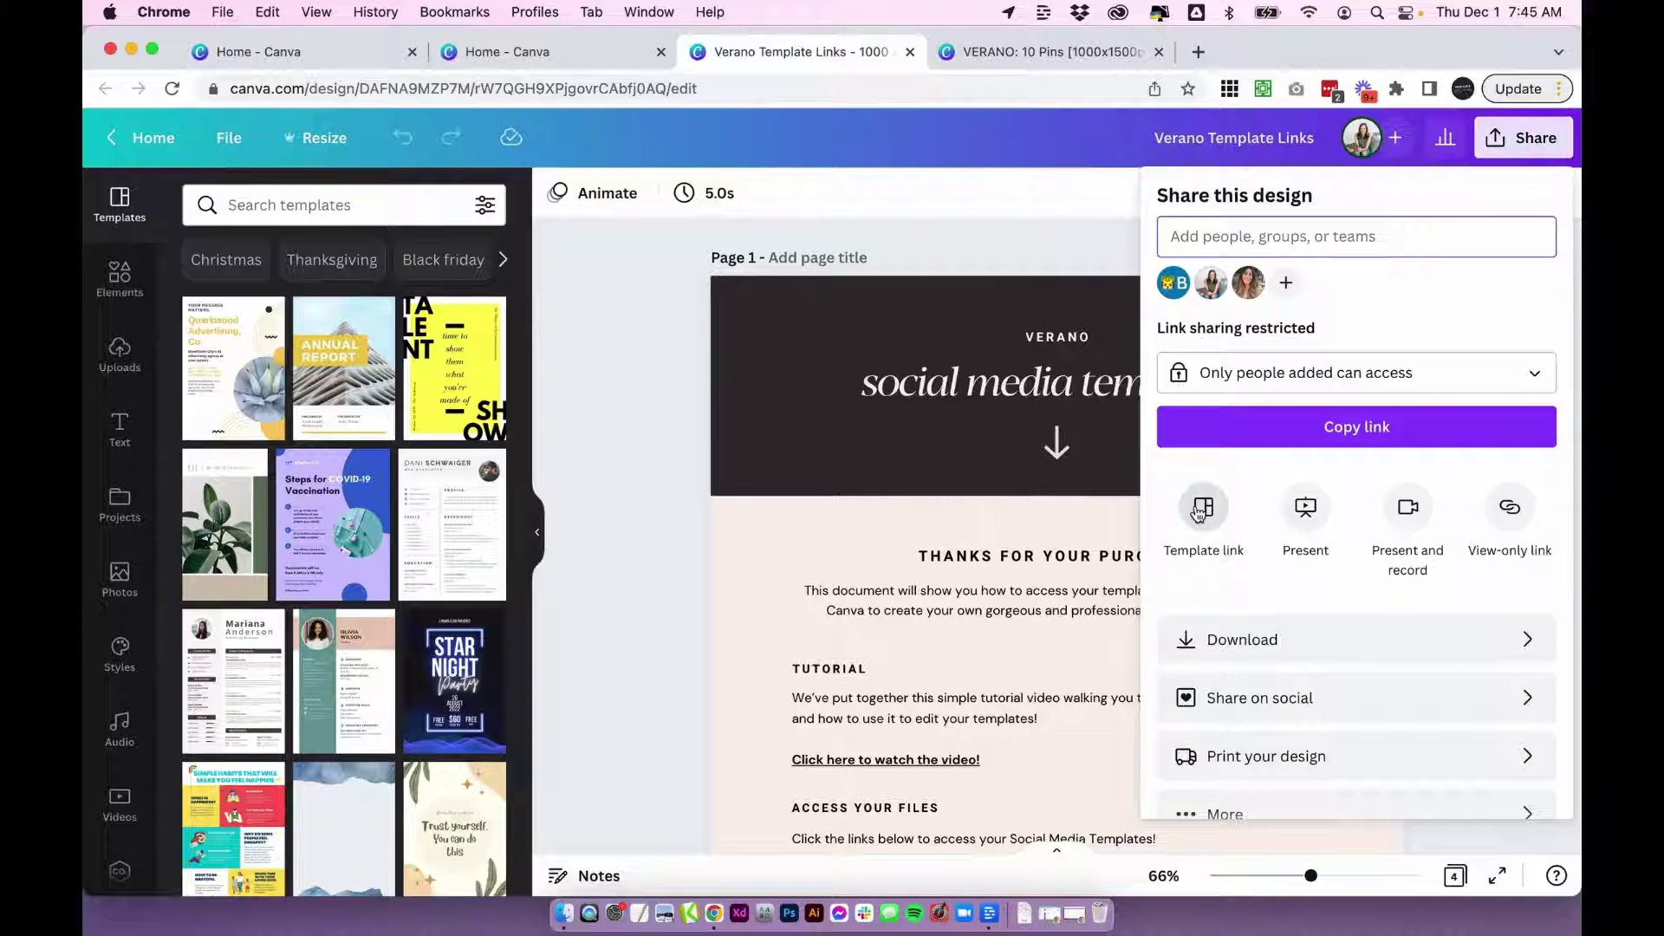
left_click(635, 515)
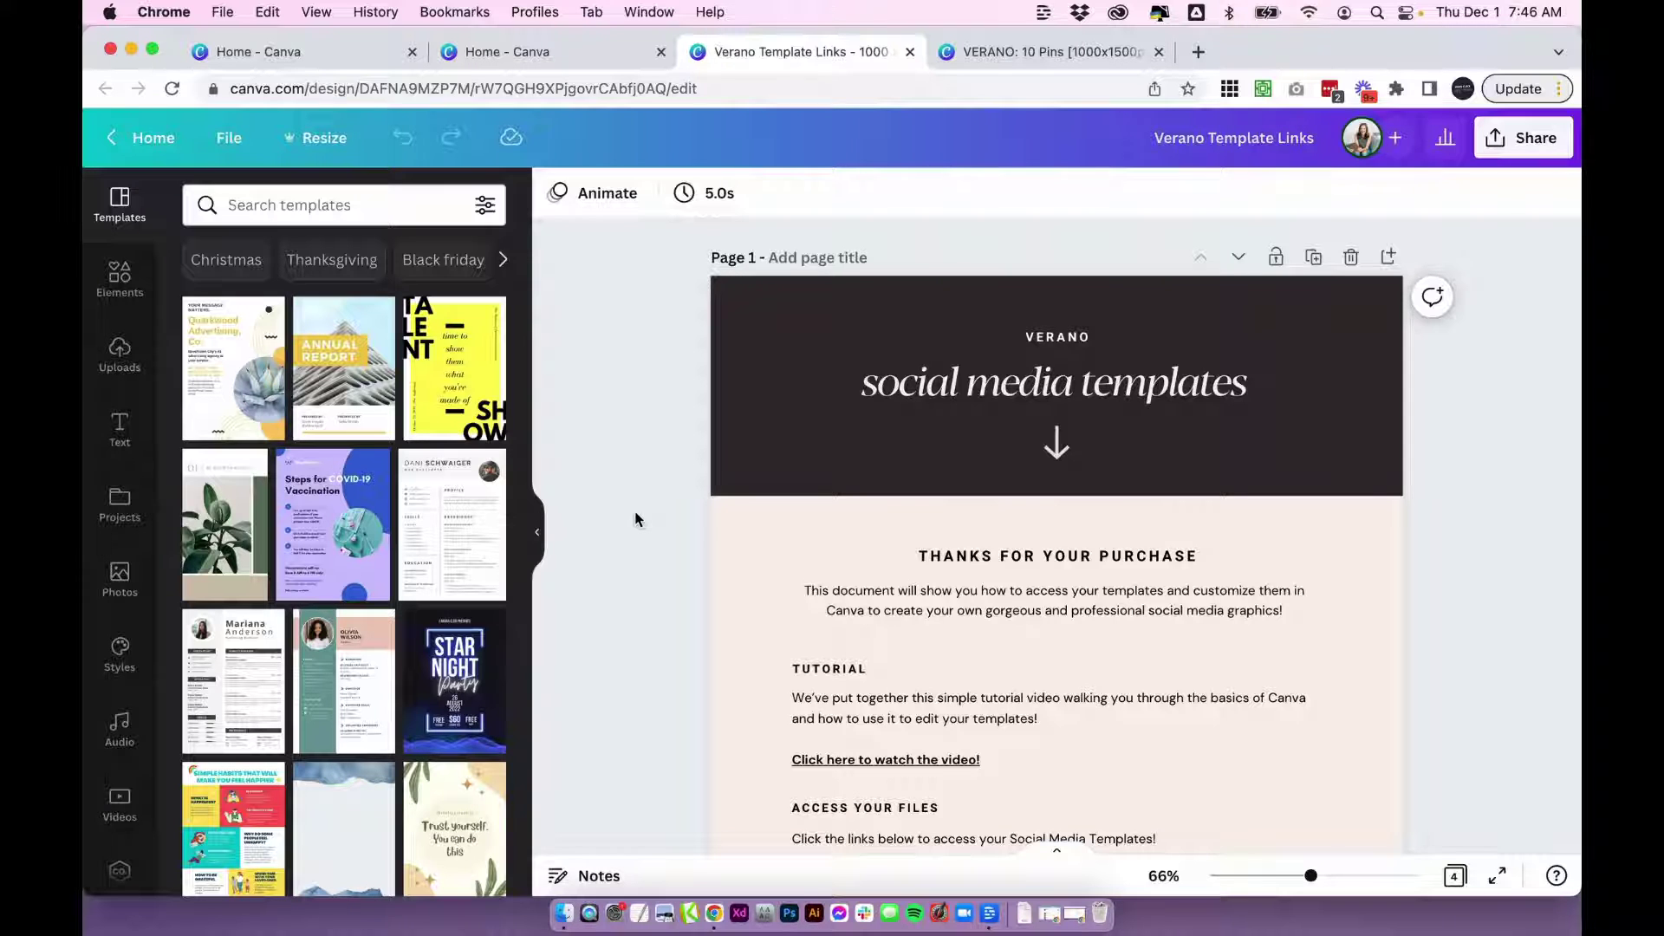
left_click(1543, 298)
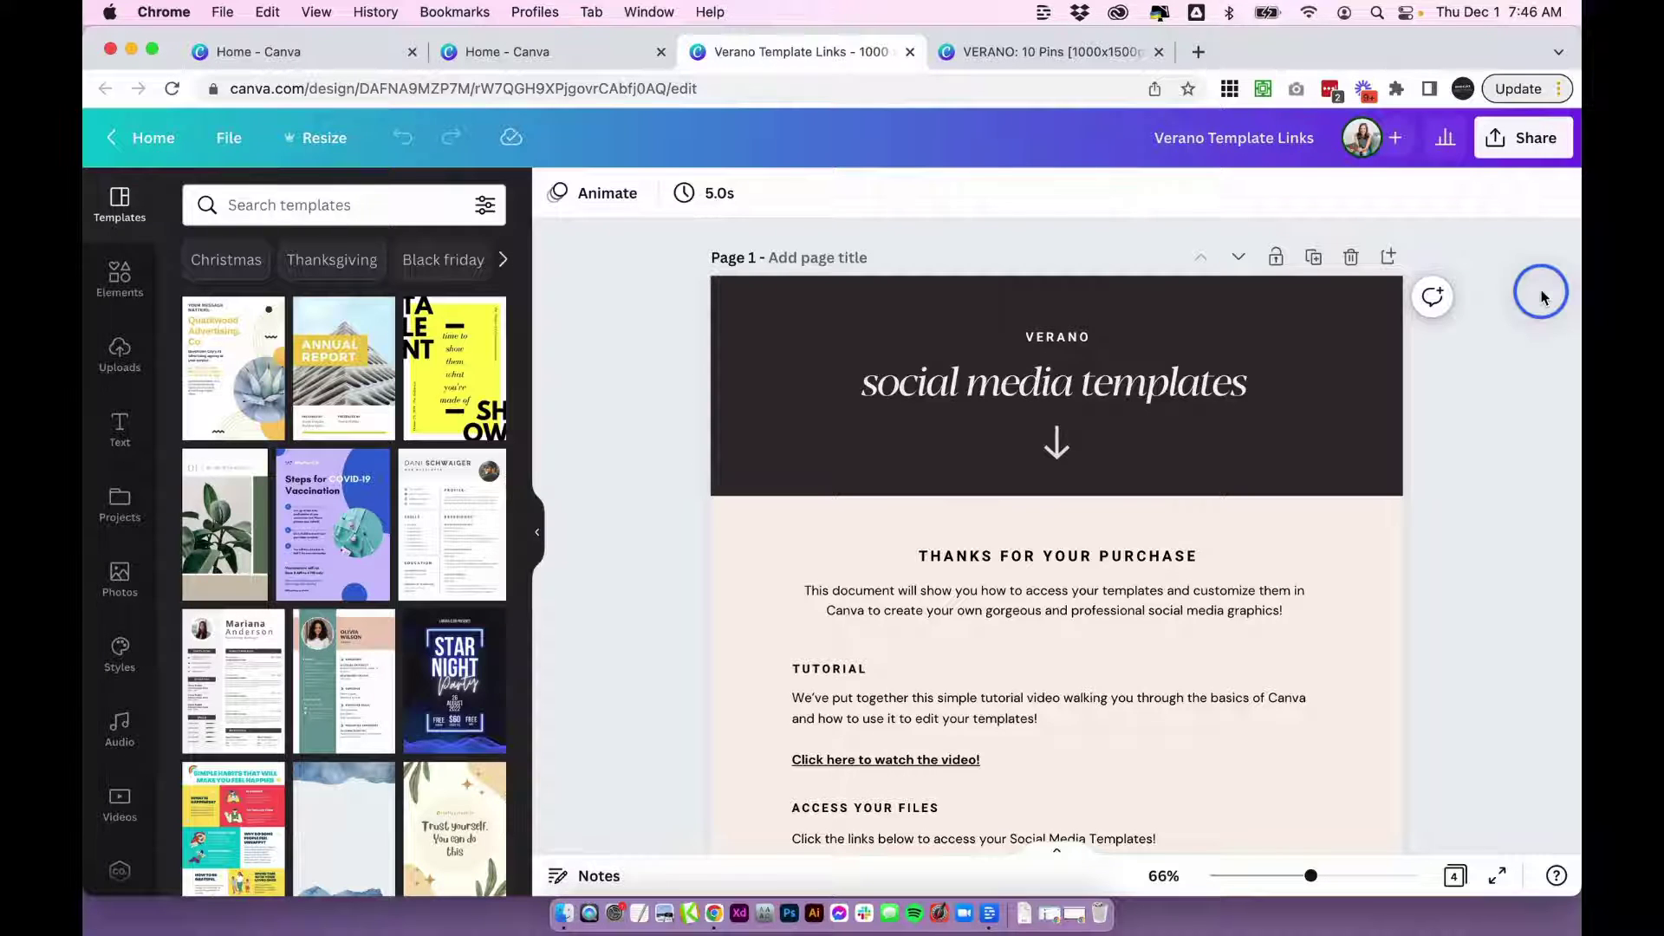